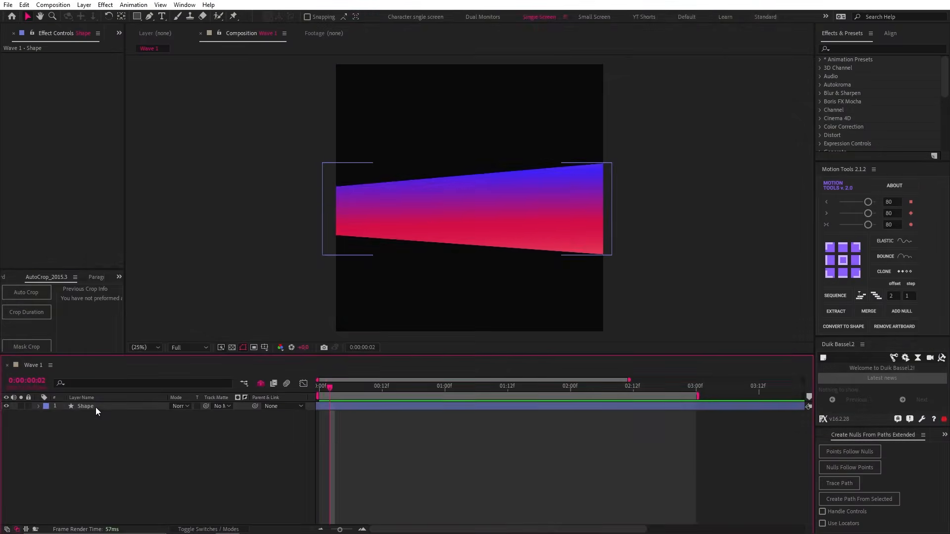
- Apply a Wave Warp effect to the gradient shape layer from the effects search
click(96, 408)
click(854, 48)
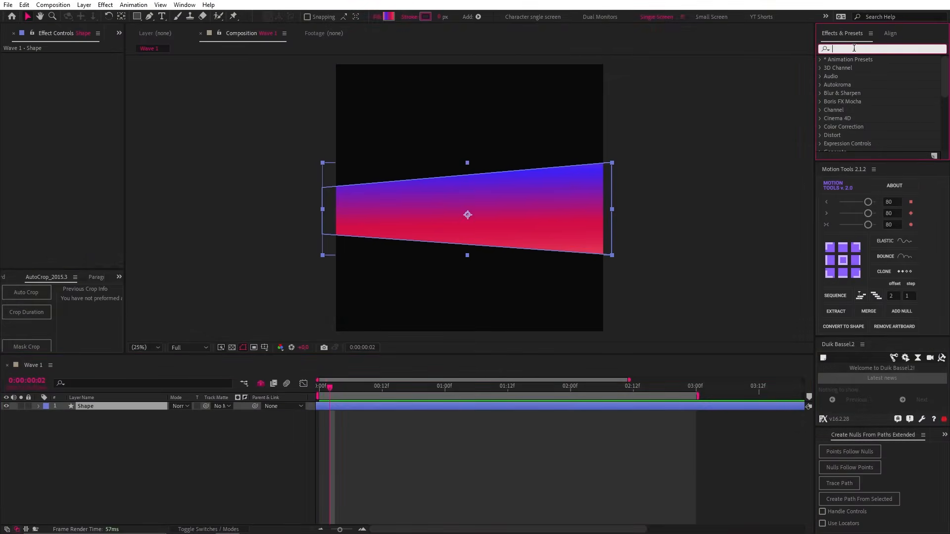
text(wave war)
double_click(862, 68)
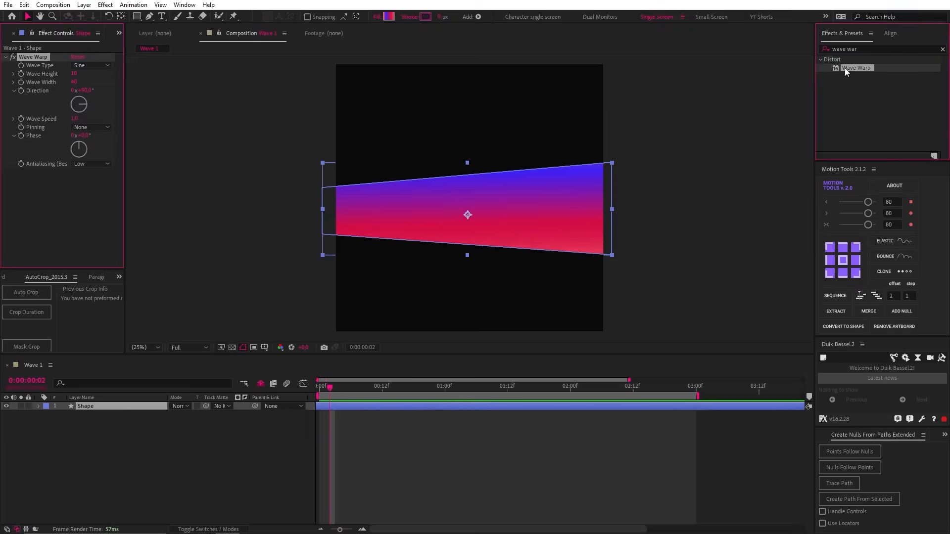
- Raise the Wave Warp height and width, then preview the waving animation
drag(76, 74, 82, 72)
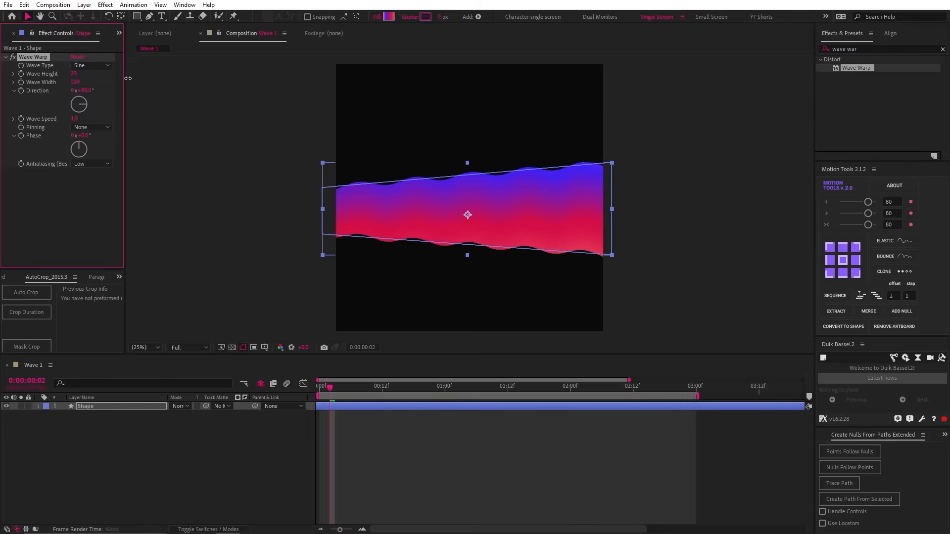
click(357, 439)
key(space)
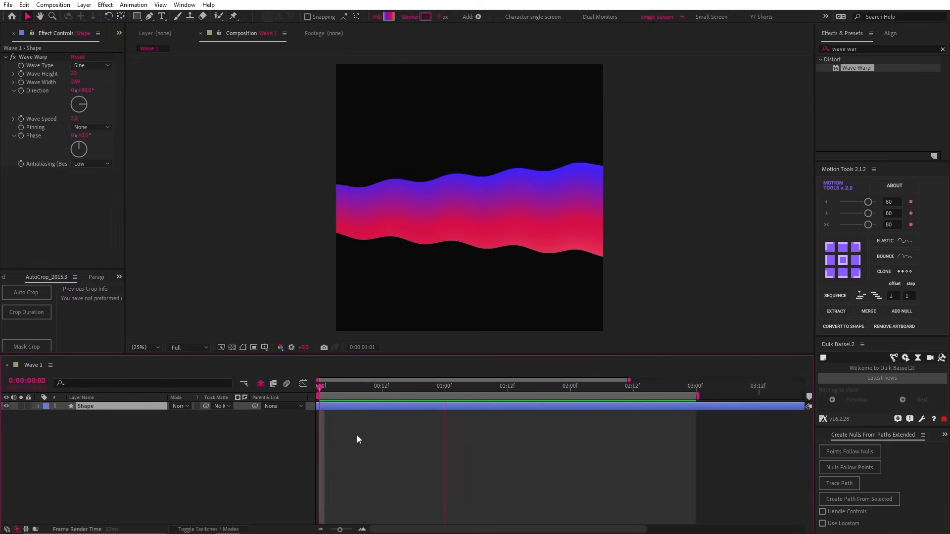
- Try pinning the wave at the left edge and on both vertical edges, previewing each
click(85, 407)
click(91, 127)
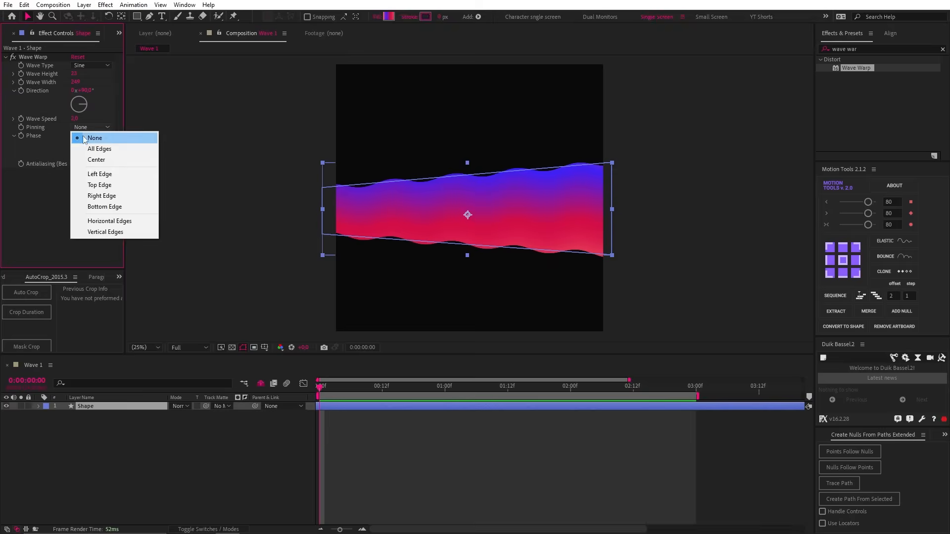
click(97, 174)
click(352, 439)
key(space)
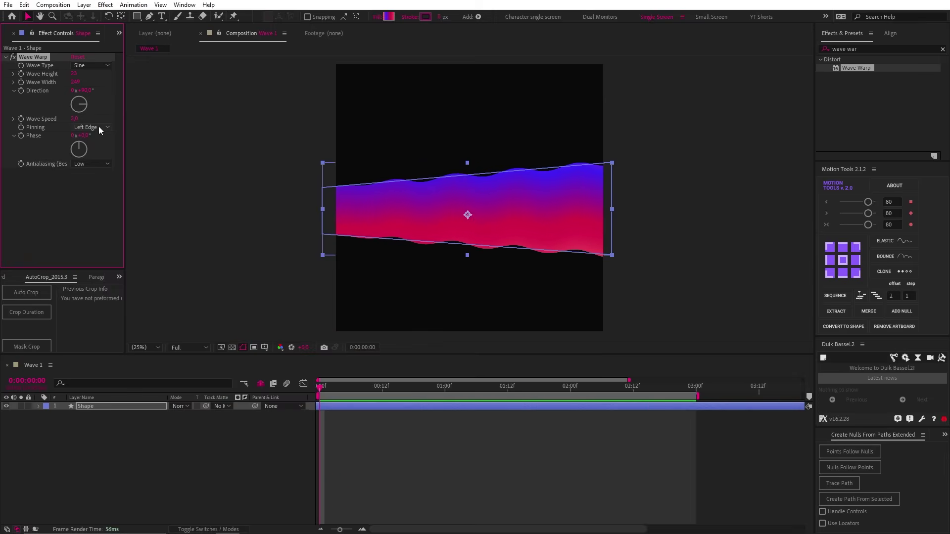
click(99, 127)
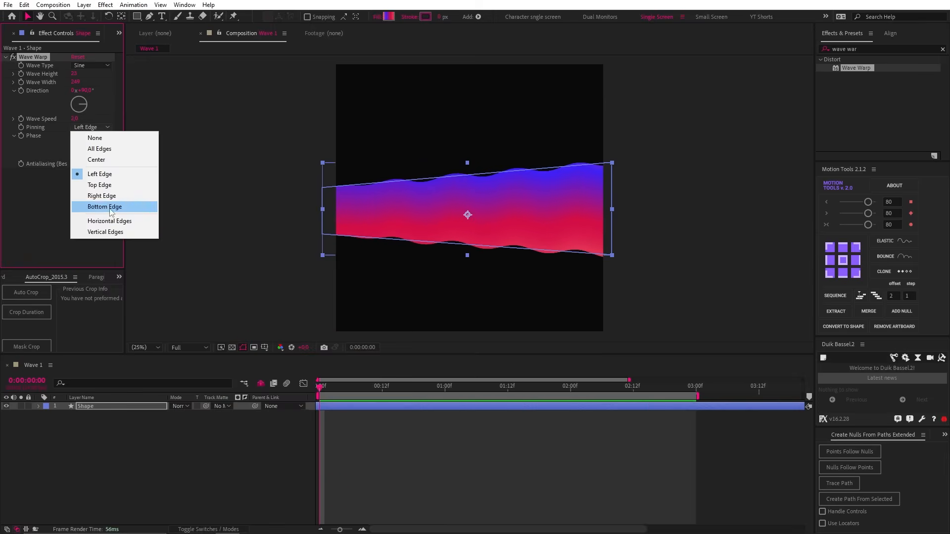
click(98, 236)
key(space)
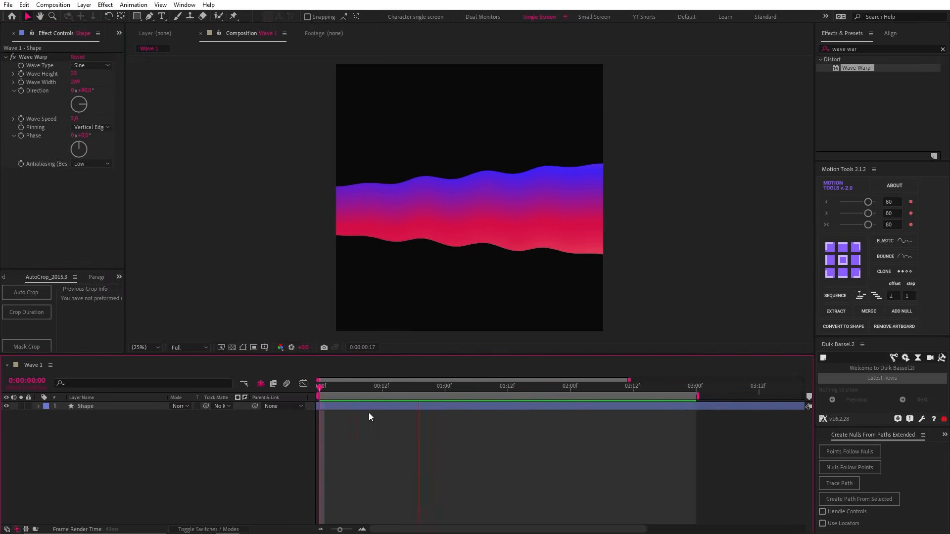
- Preview right-edge pinning, then settle the Wave Warp Pinning on Left Edge
click(91, 127)
click(99, 193)
key(space)
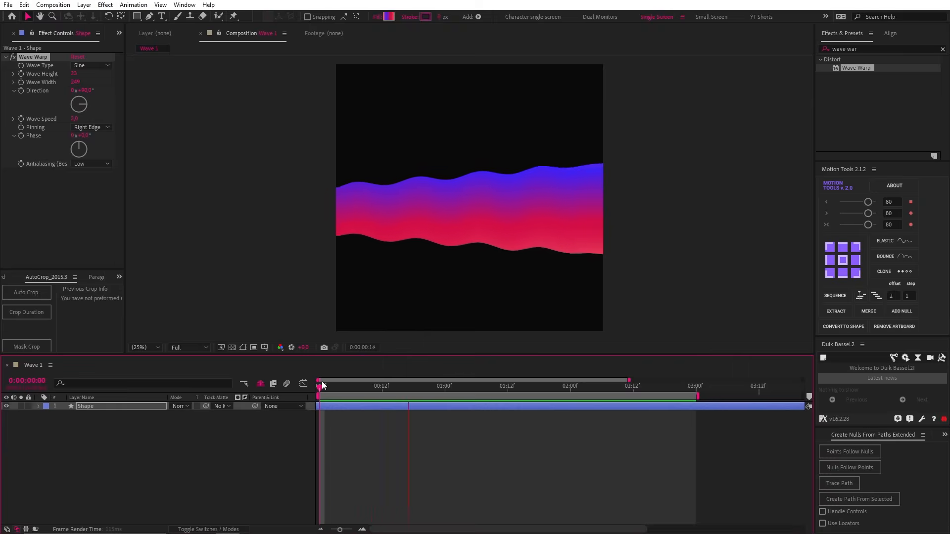
key(space)
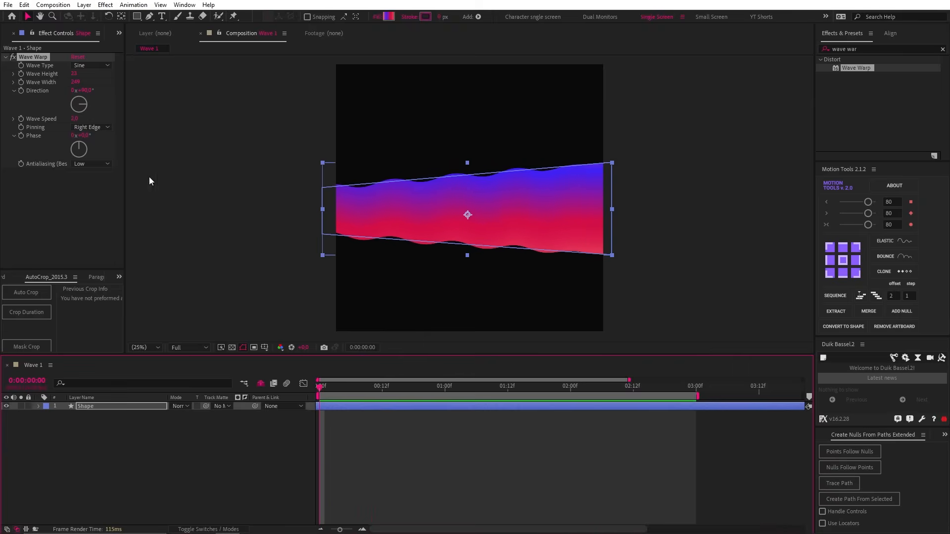
click(102, 127)
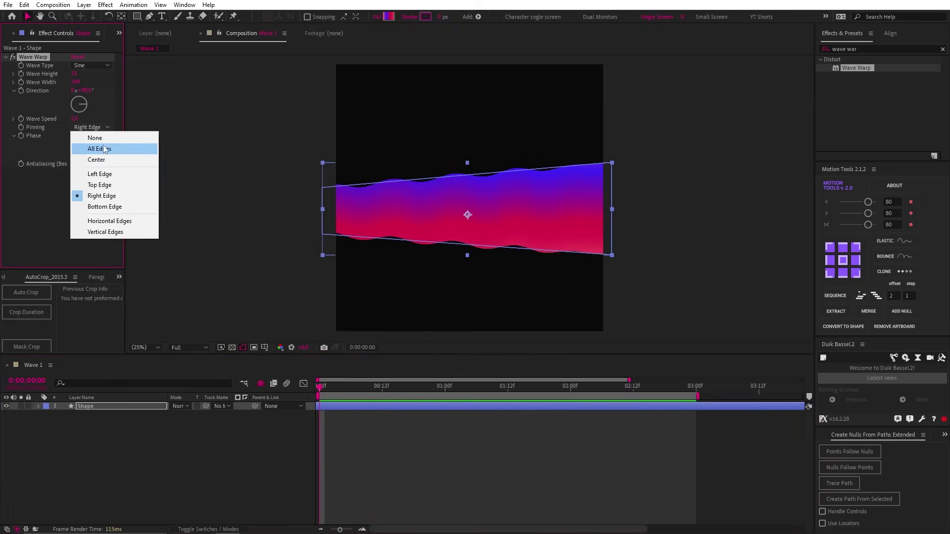
click(97, 183)
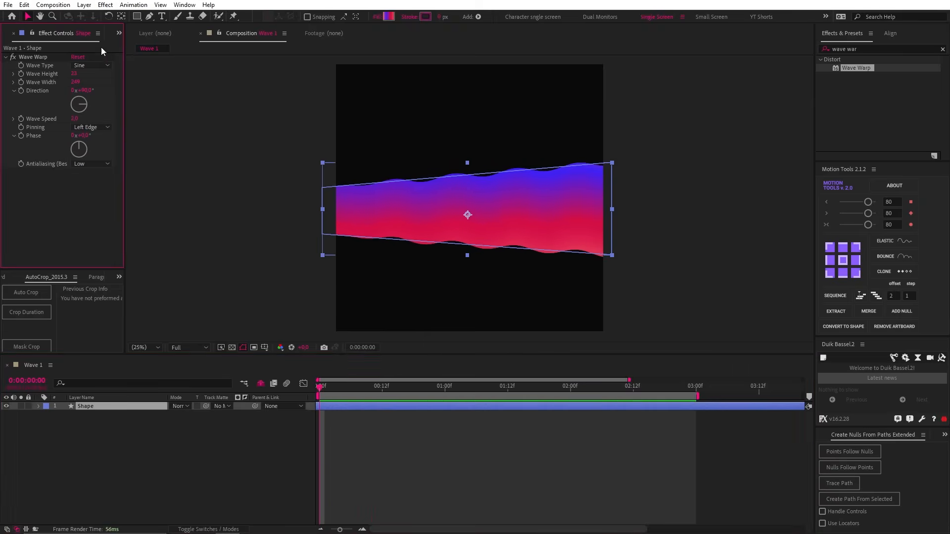
- Duplicate Wave Warp and give Wave Warp 2 a speed of 3 and a different width
click(38, 57)
key(ctrl+d)
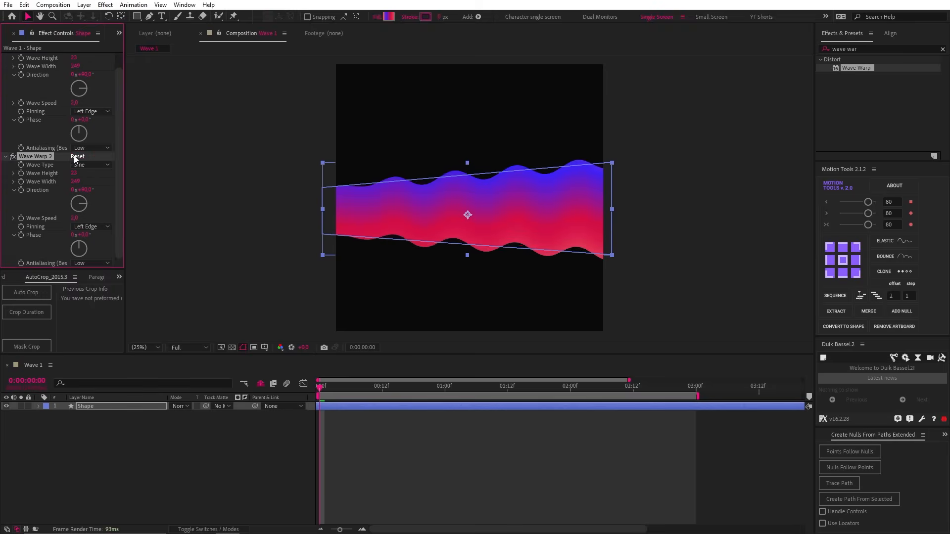
click(100, 213)
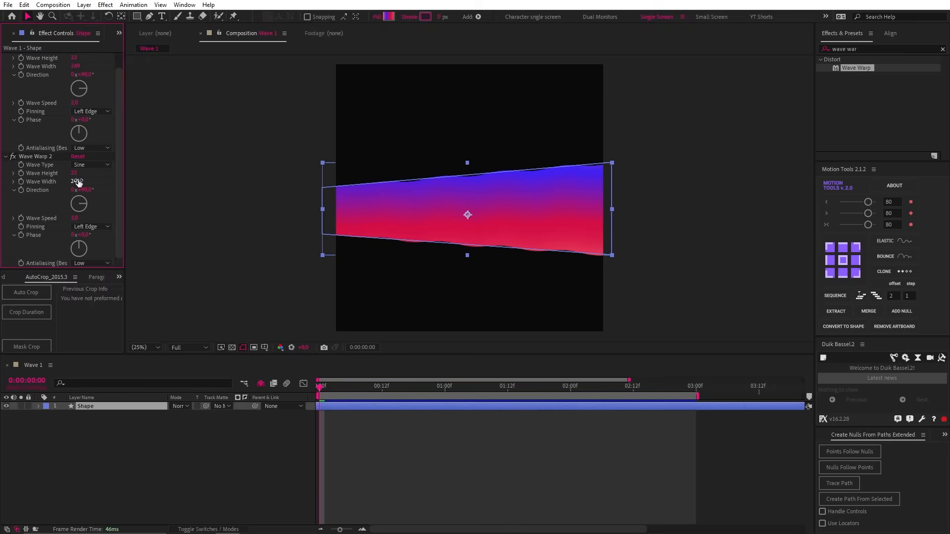
drag(76, 183, 86, 183)
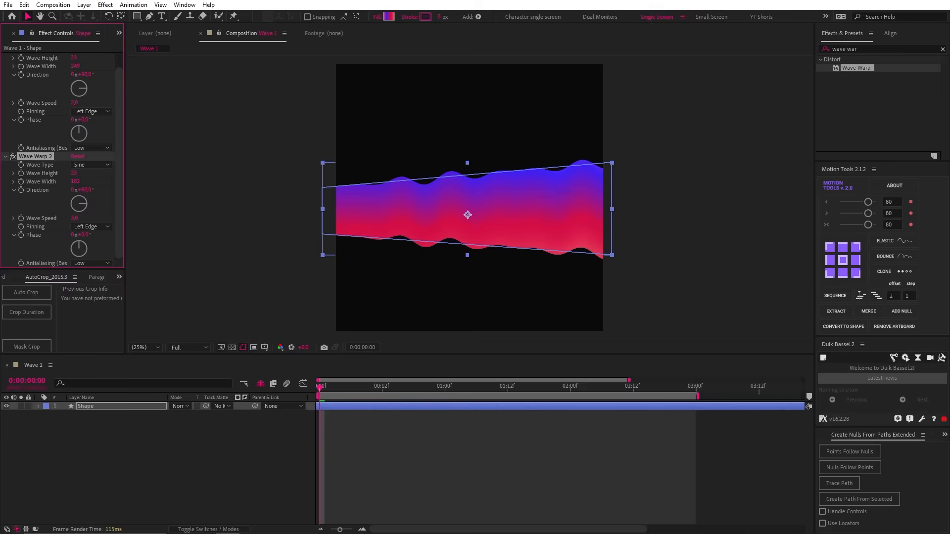
- Deselect the shape layer to view the combined ripple result during playback
click(517, 467)
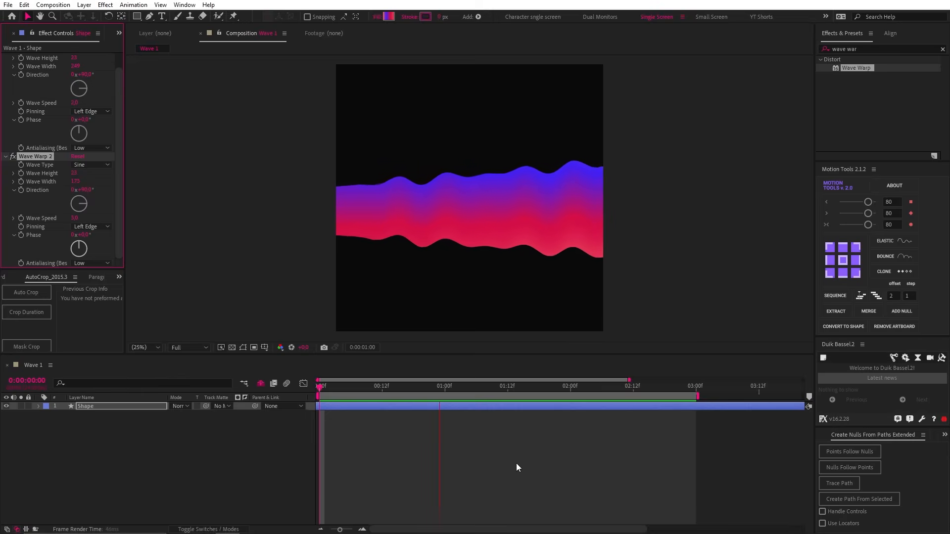
click(516, 462)
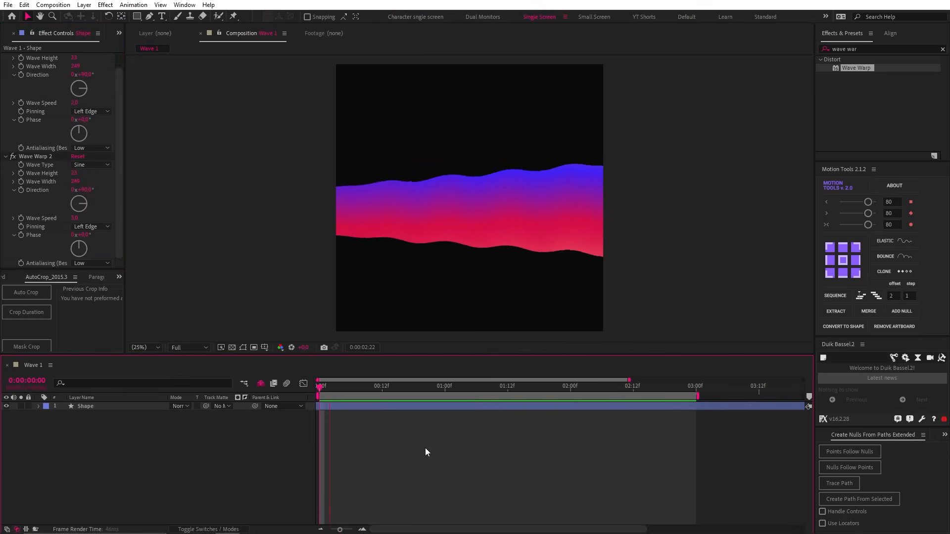
key(ctrl+a)
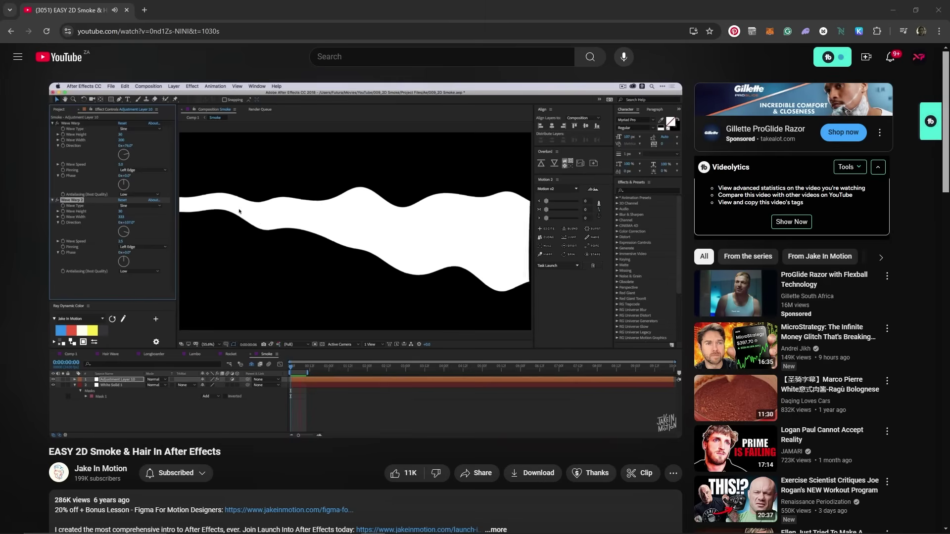
- Switch back from the YouTube tutorial to the wave composition in After Effects
key(alt+Tab)
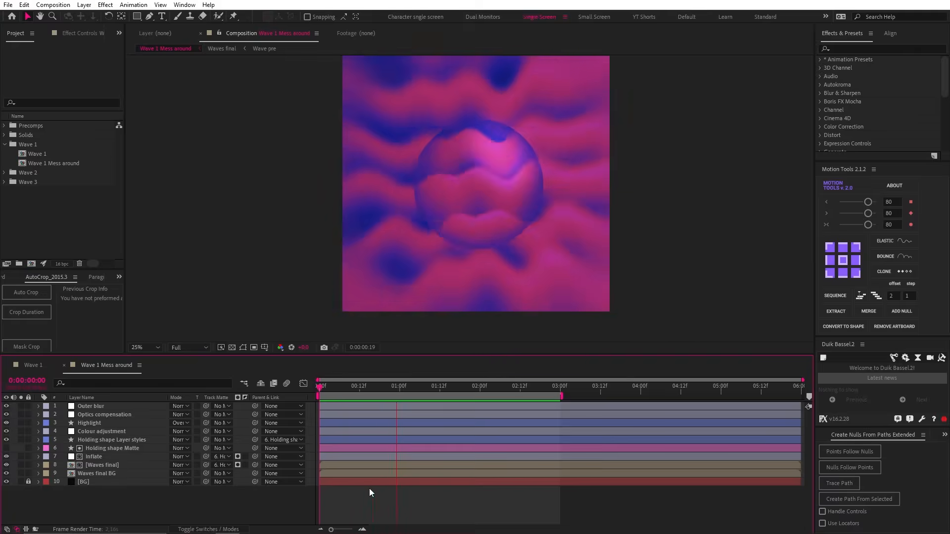
- Inspect the Waves final and Wave pre precomps, then return to Wave 1 Mess around
double_click(119, 466)
click(98, 408)
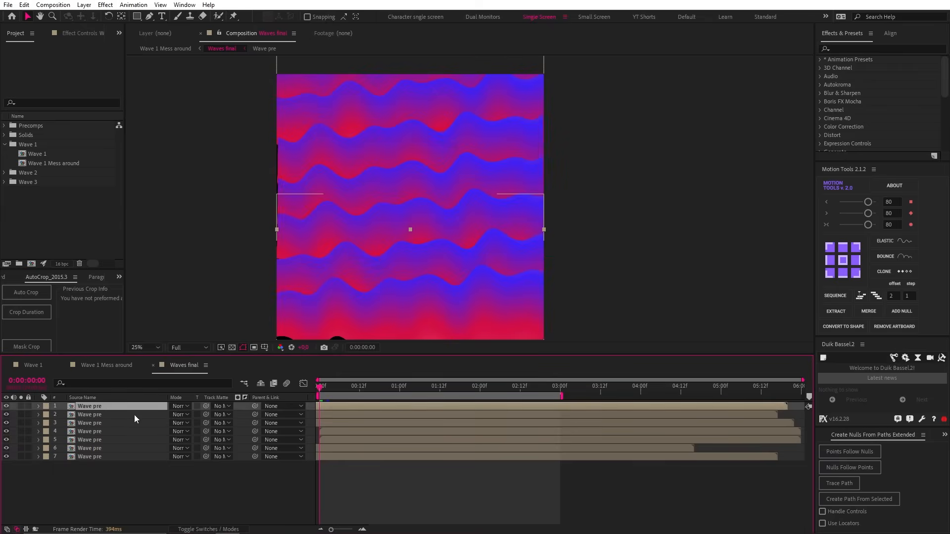
double_click(135, 415)
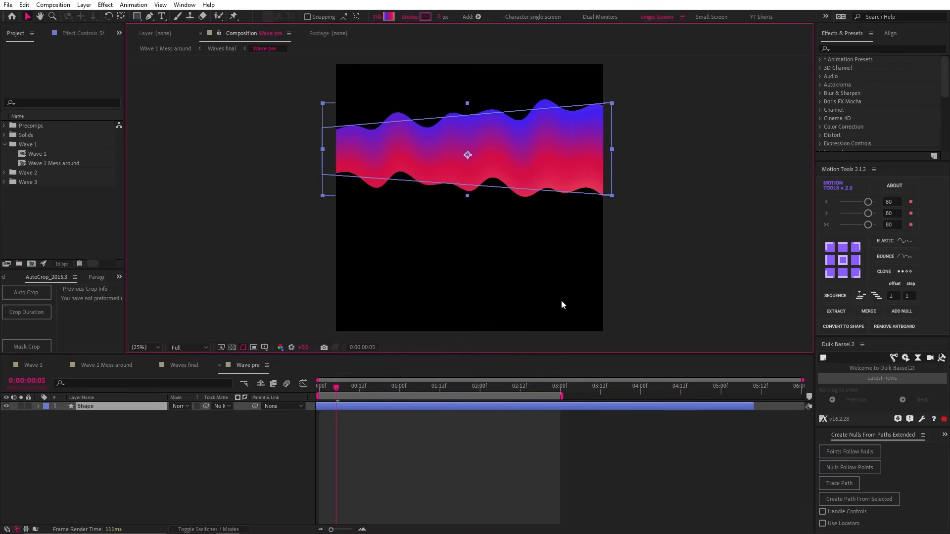
click(227, 49)
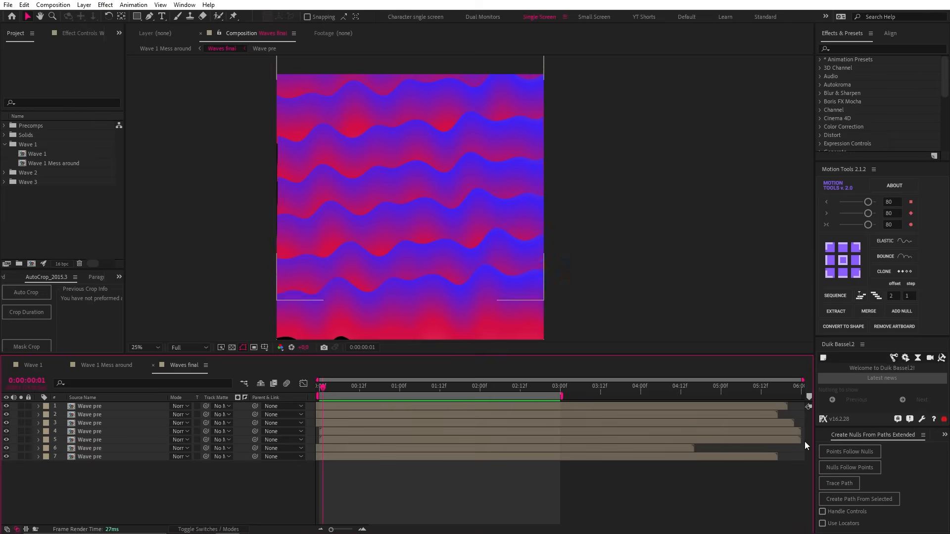
click(106, 364)
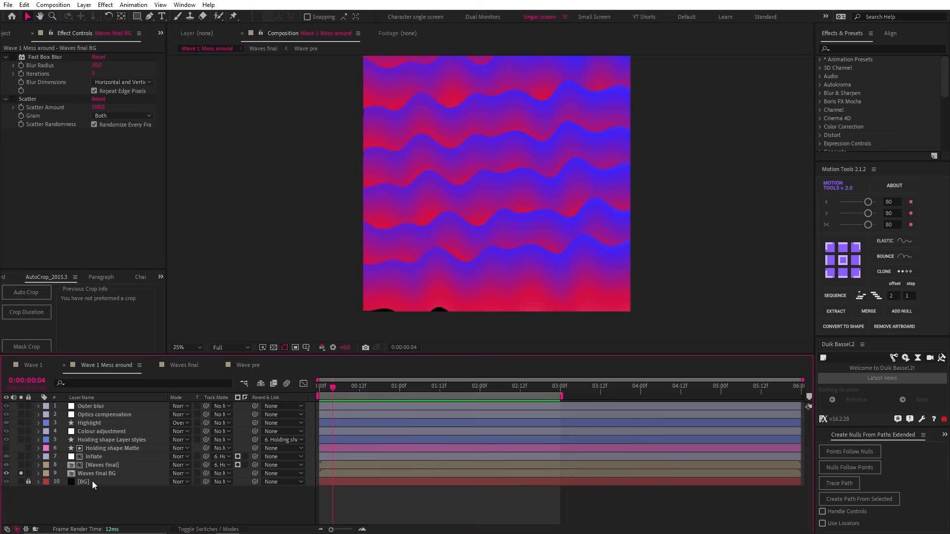
- Toggle the blur, scatter, inflate and transform effects on the background wave and Inflate layers
click(90, 474)
click(16, 58)
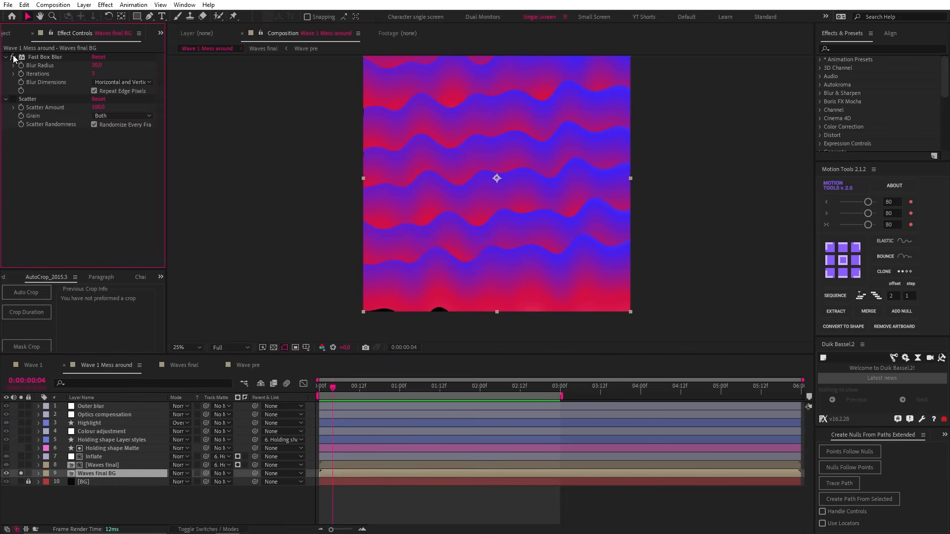
click(22, 474)
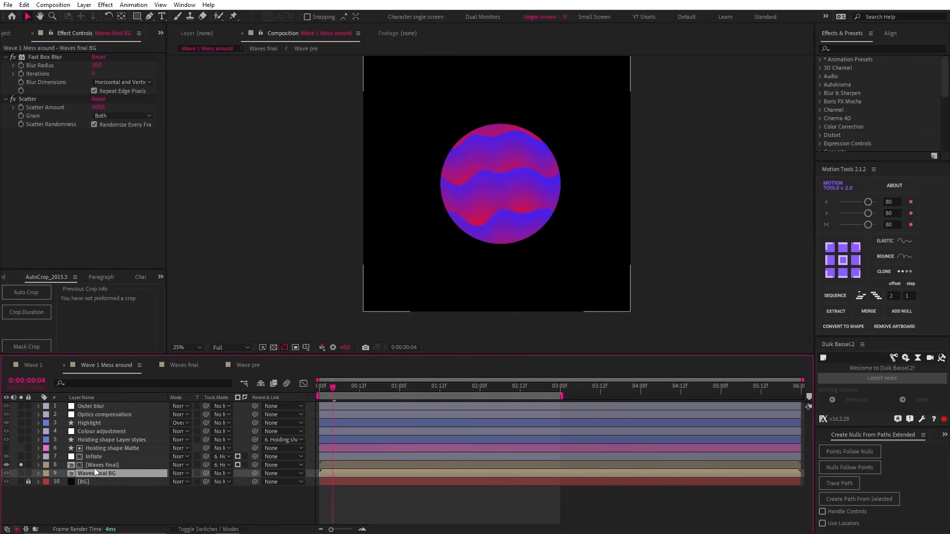
click(99, 466)
click(14, 59)
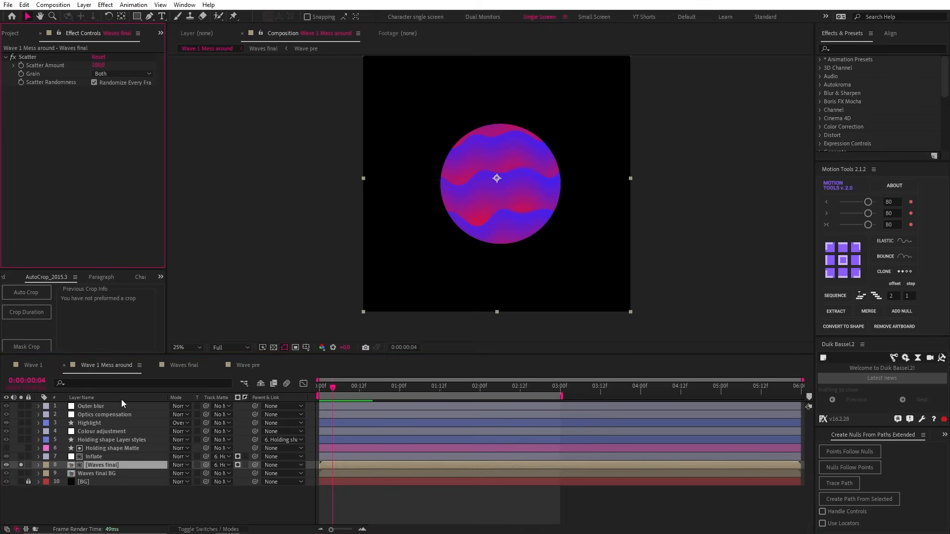
click(125, 450)
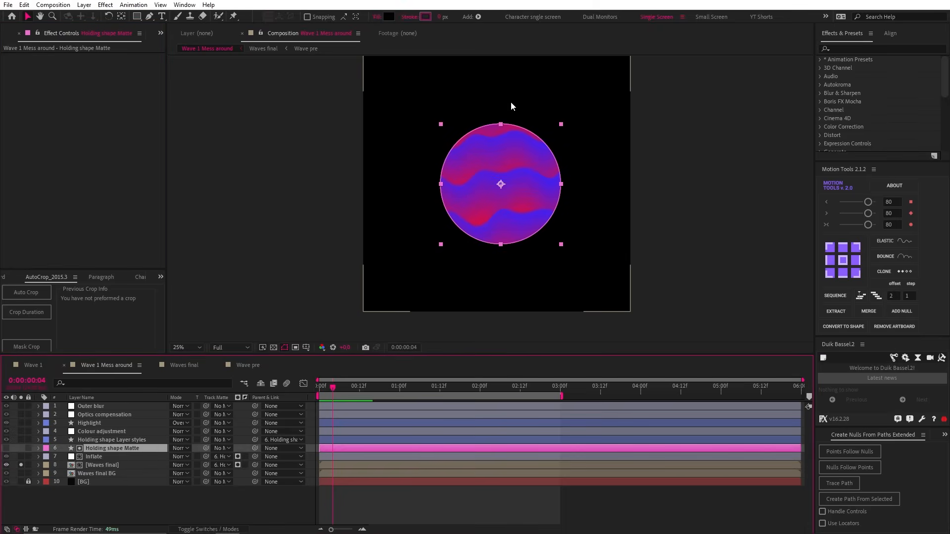
click(97, 458)
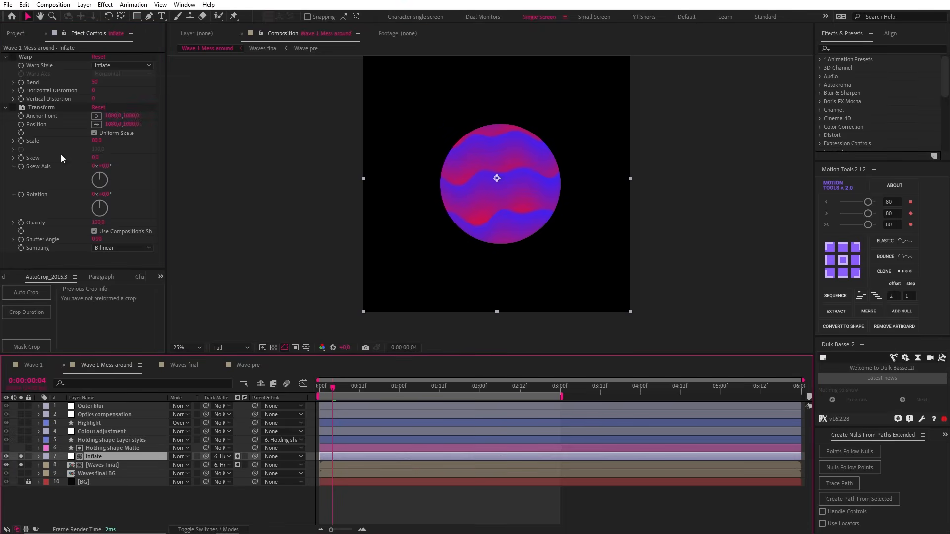
click(14, 57)
click(14, 109)
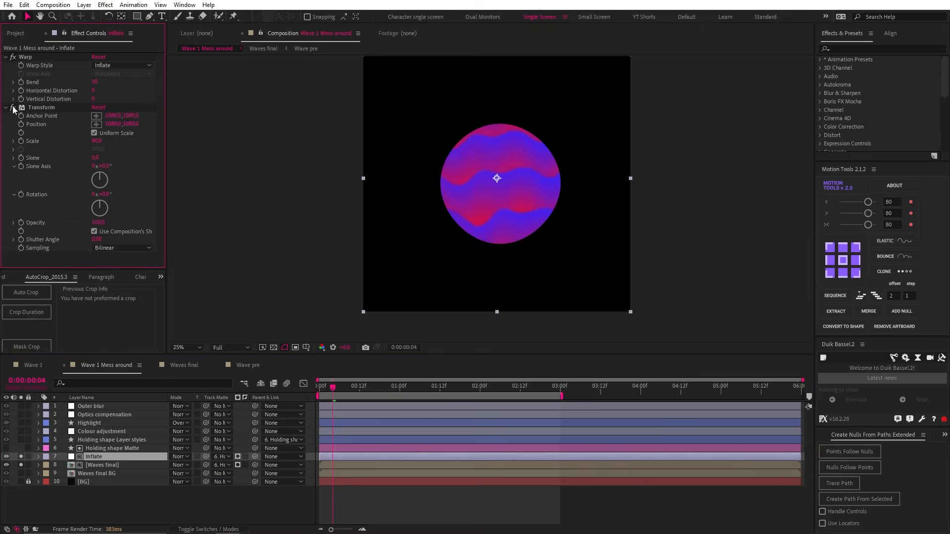
- Turn on the Waves final BG, Holding shape Layer styles and Colour adjustment layers
click(96, 474)
click(19, 475)
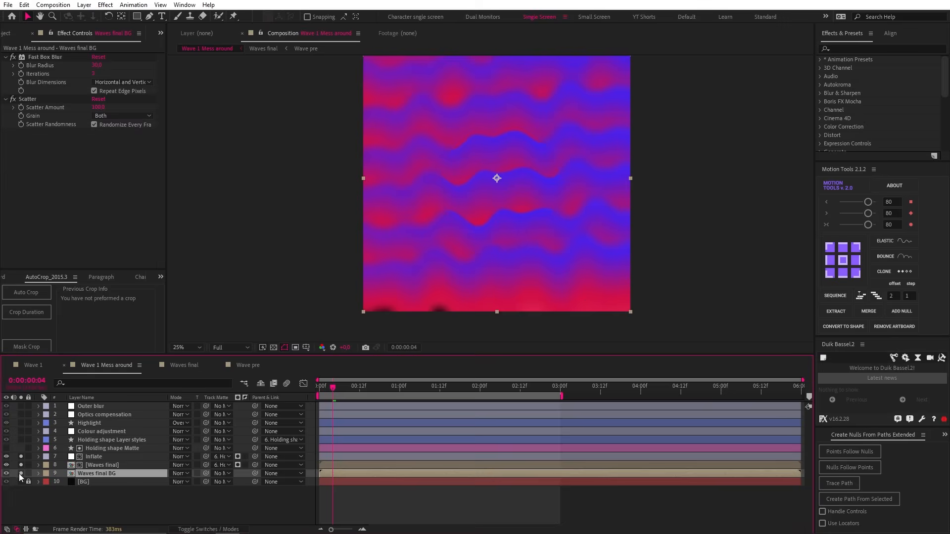
click(96, 440)
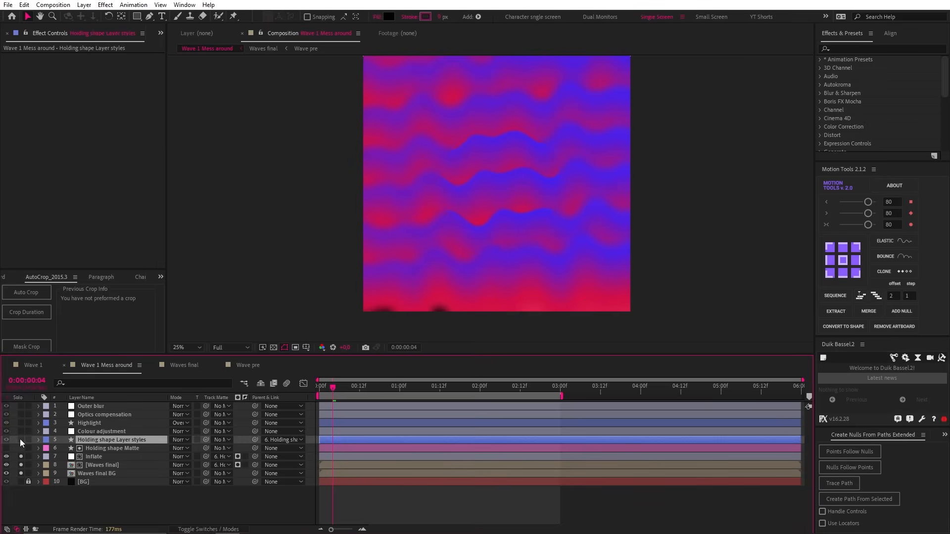
click(20, 439)
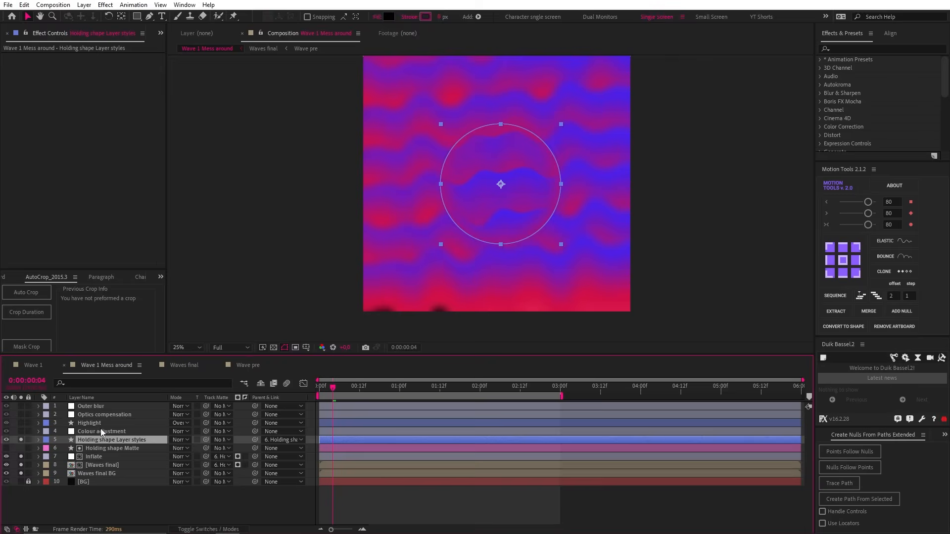
click(100, 429)
click(21, 431)
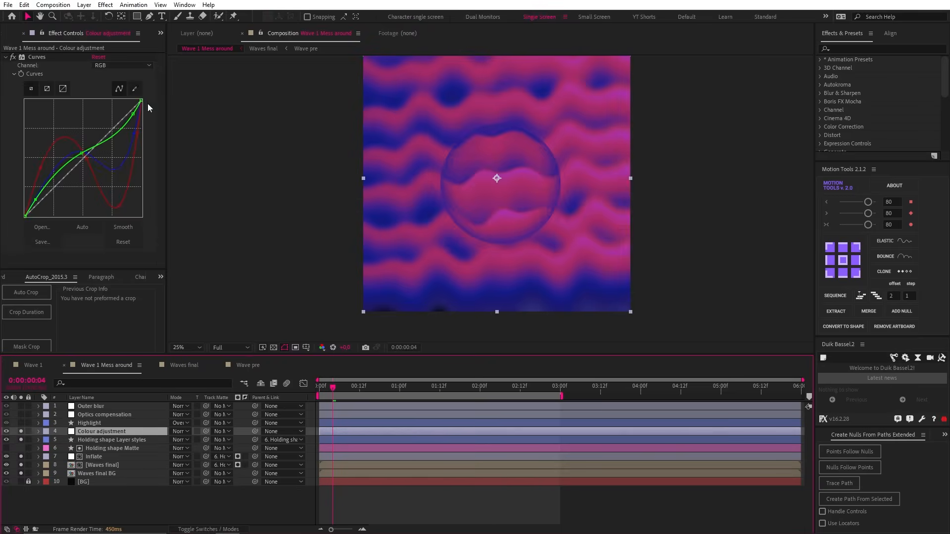
- Enable Optics compensation with reversed lens distortion, inspect Highlight and Outer blur, return to frame 0
click(89, 423)
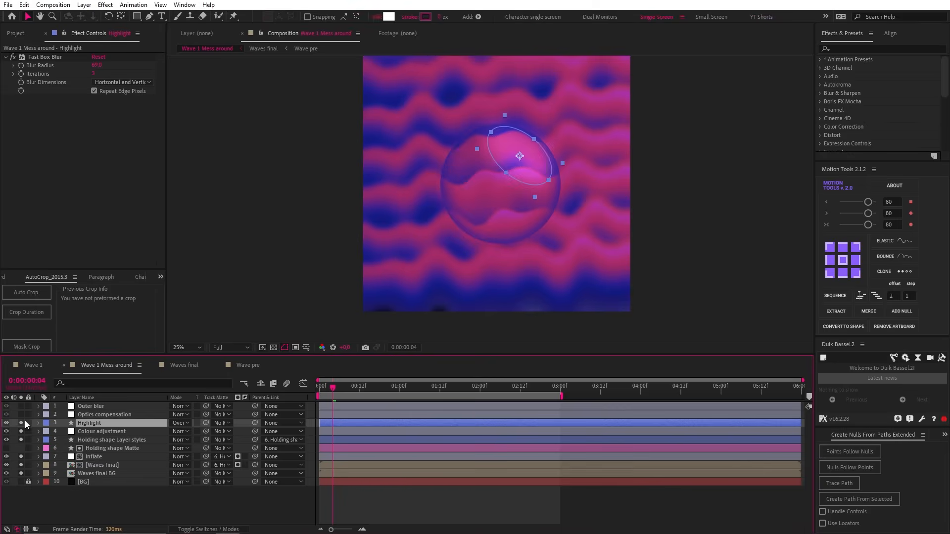
key(ctrl+Up)
click(20, 414)
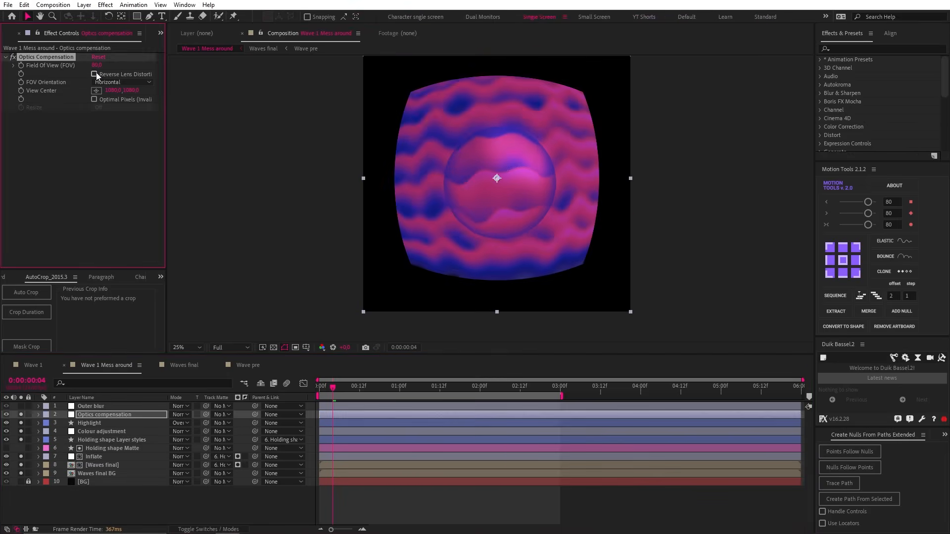
click(94, 73)
click(113, 407)
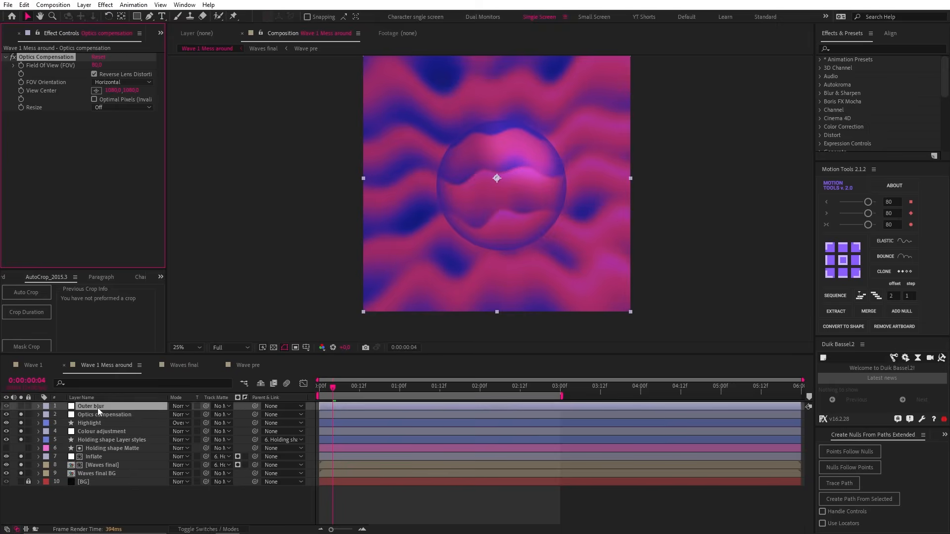
click(320, 385)
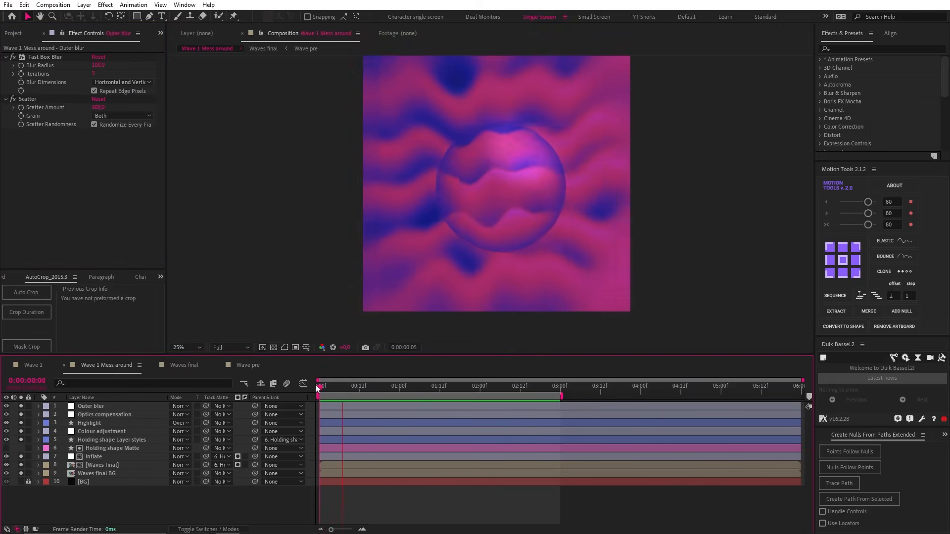
- Preview the comp, then enable the Wave Warp effect on the Wave 2 Line layer and inspect it
key(space)
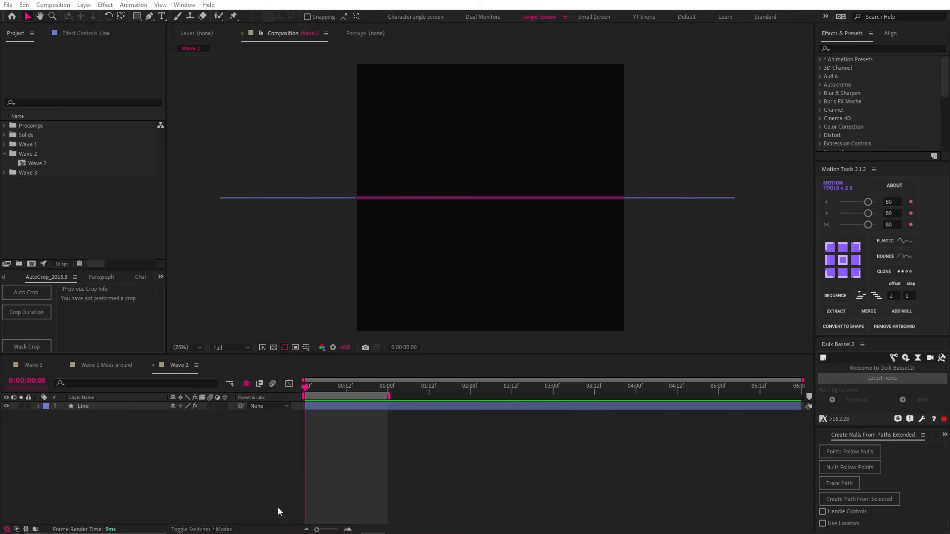
click(105, 407)
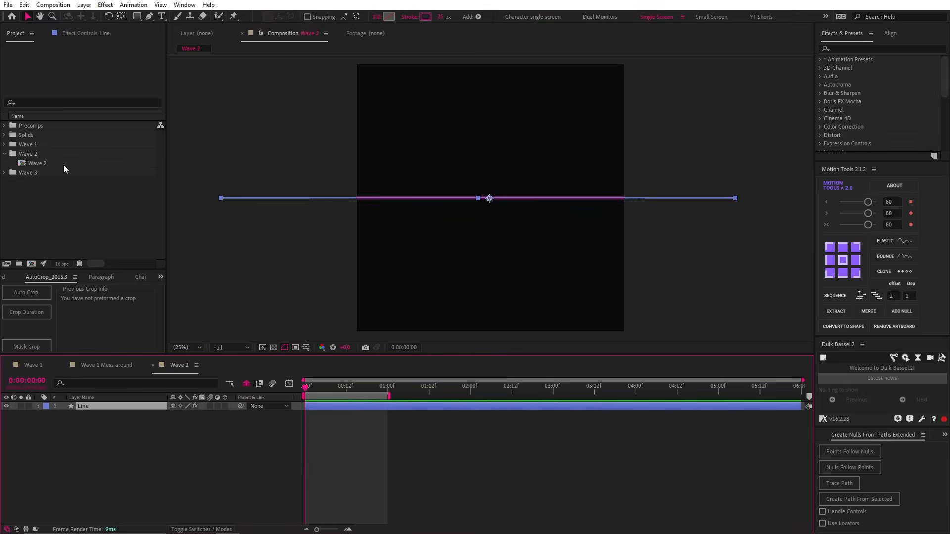
click(77, 36)
click(12, 58)
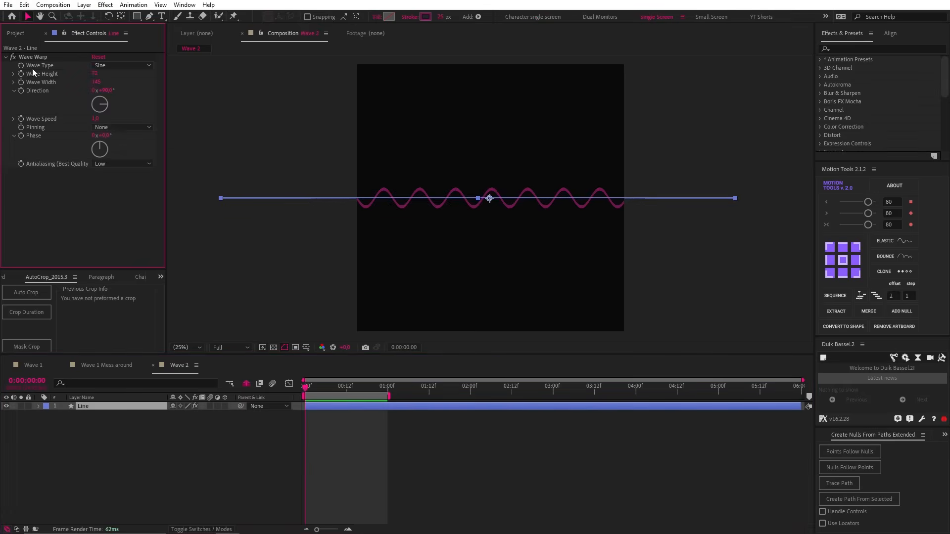
click(384, 430)
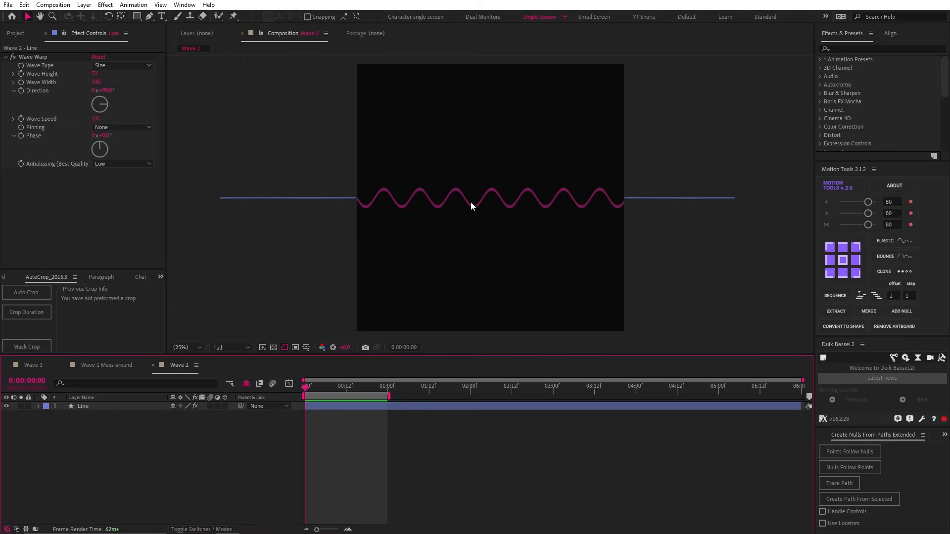
click(328, 406)
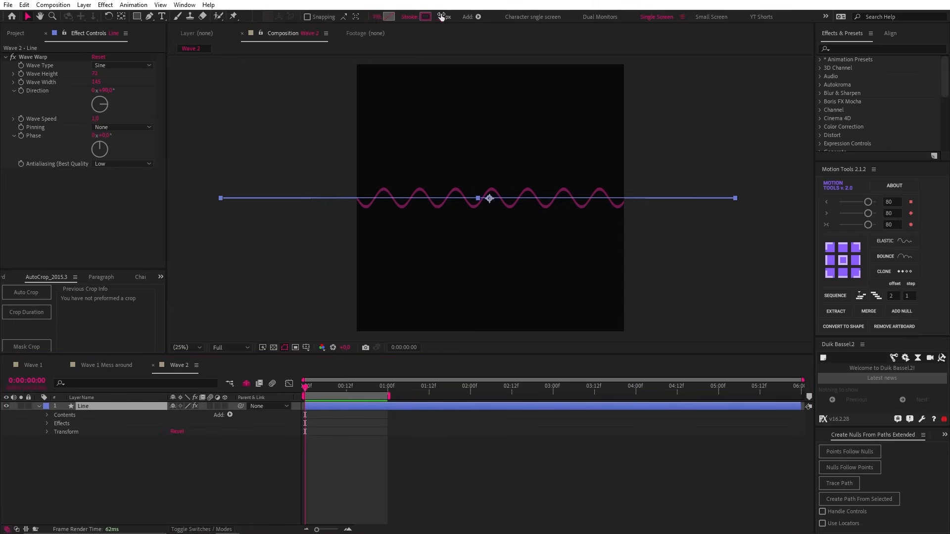
- Add a thick purple Stroke layer style to the Line layer
right_click(134, 405)
mouse_move(167, 242)
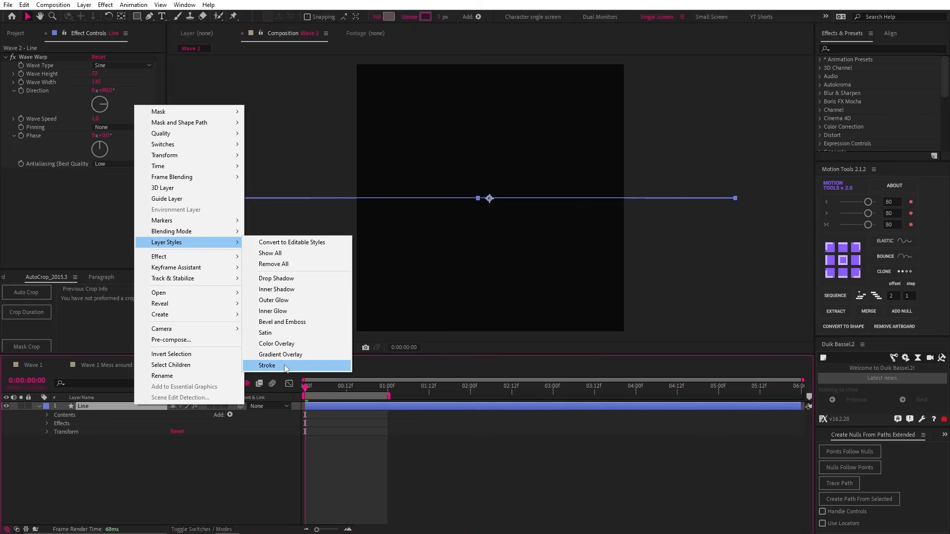
click(271, 366)
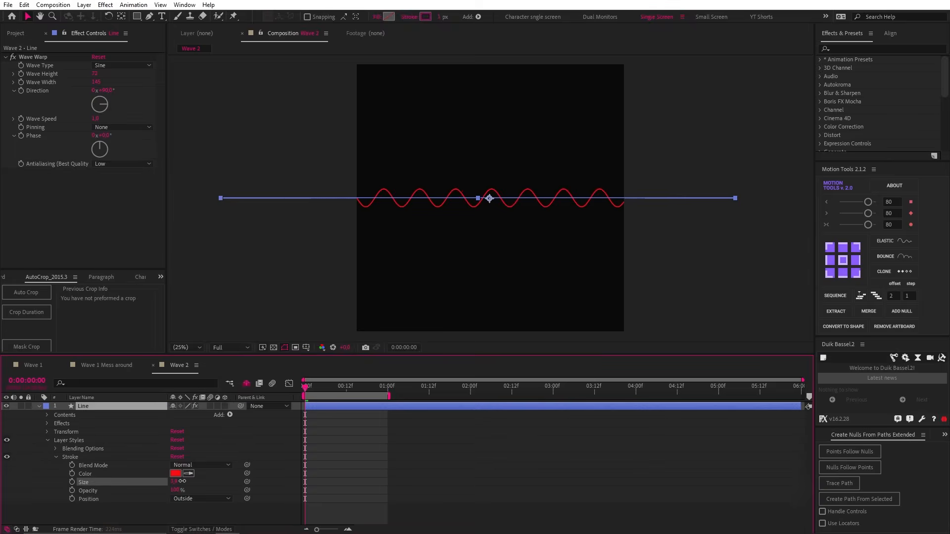
drag(176, 483, 205, 482)
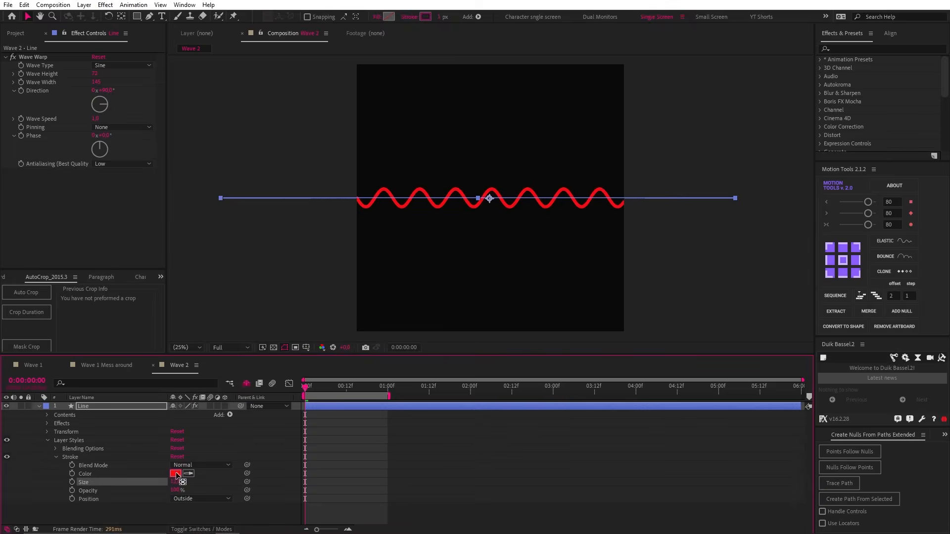
click(177, 475)
click(387, 245)
click(490, 319)
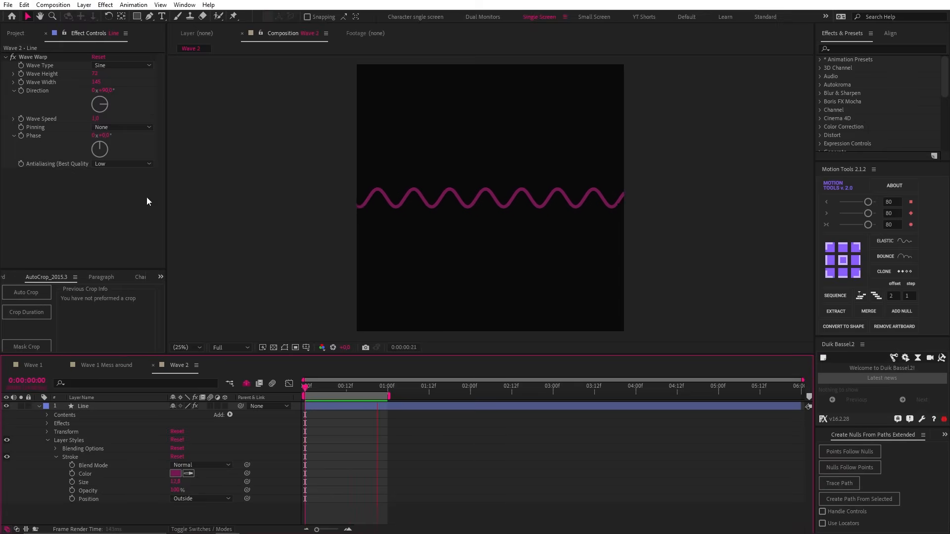
- Set the line's Wave Warp Pinning to Left Edge
click(123, 128)
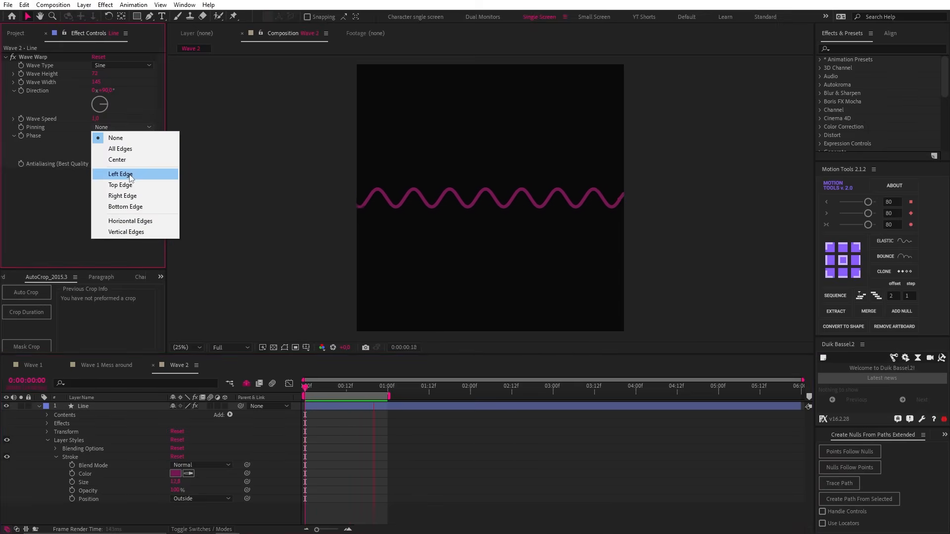
click(121, 174)
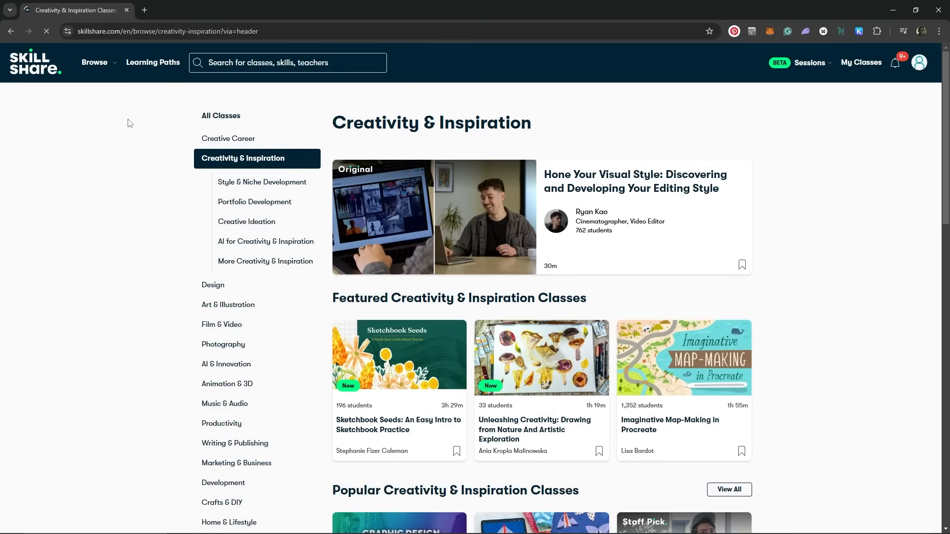
- Browse the Style & Niche Development category and the Art and Science of Drawing path on Skillshare
click(245, 182)
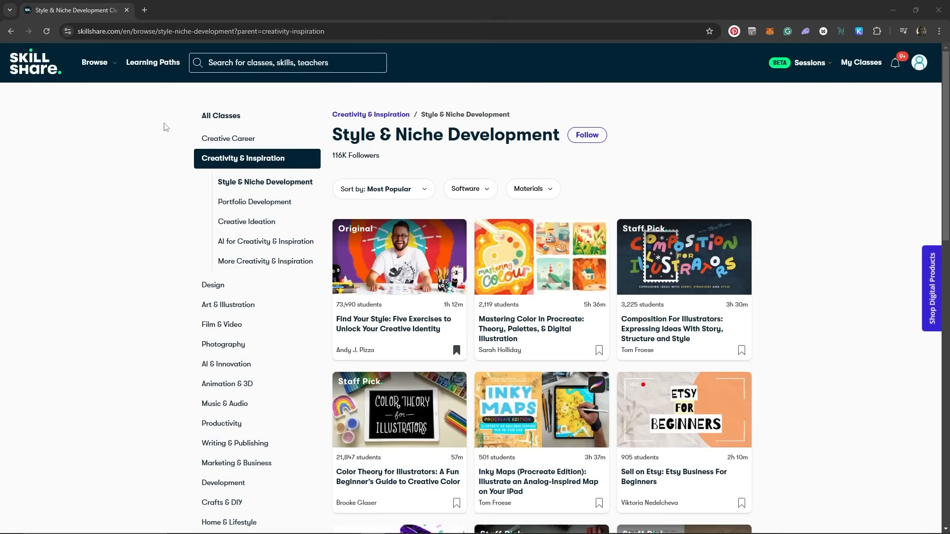
click(154, 63)
scroll(475, 297, down, 3)
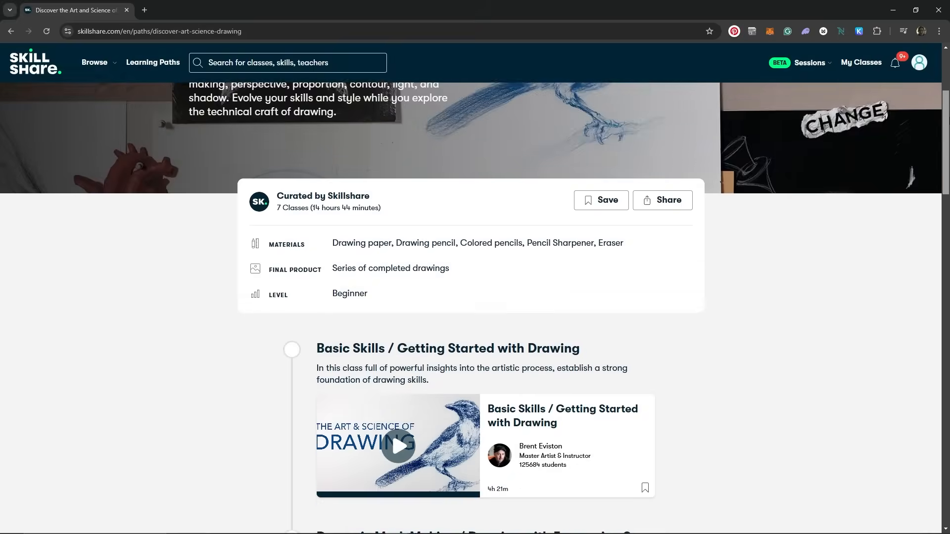
scroll(476, 297, down, 3)
scroll(475, 297, down, 3)
scroll(475, 297, down, 3)
scroll(475, 298, down, 3)
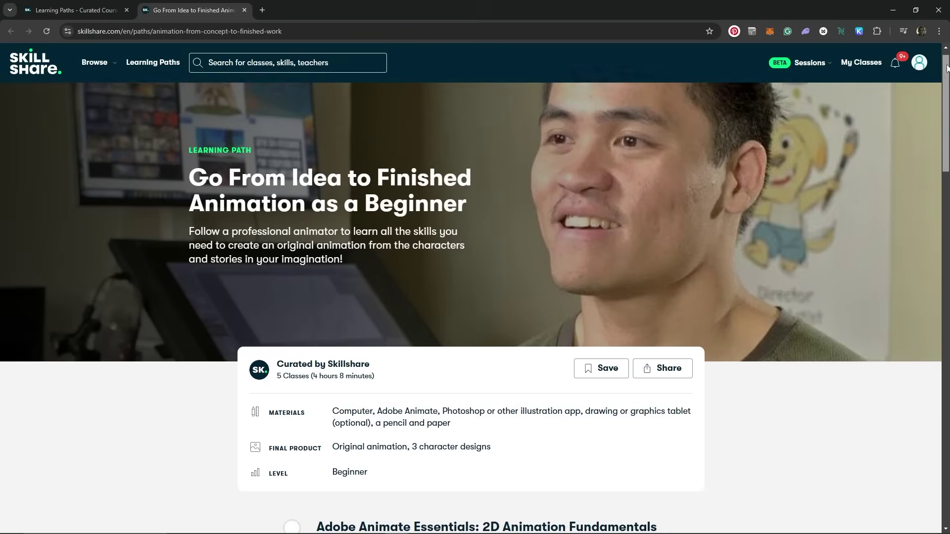
scroll(475, 297, down, 3)
scroll(475, 297, down, 3)
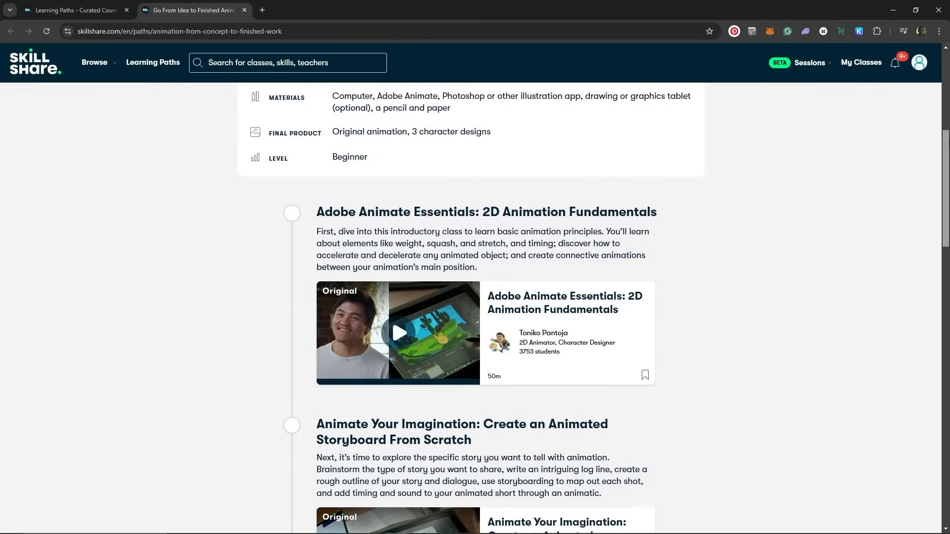
scroll(475, 297, down, 3)
scroll(475, 297, down, 3)
scroll(475, 297, down, 2)
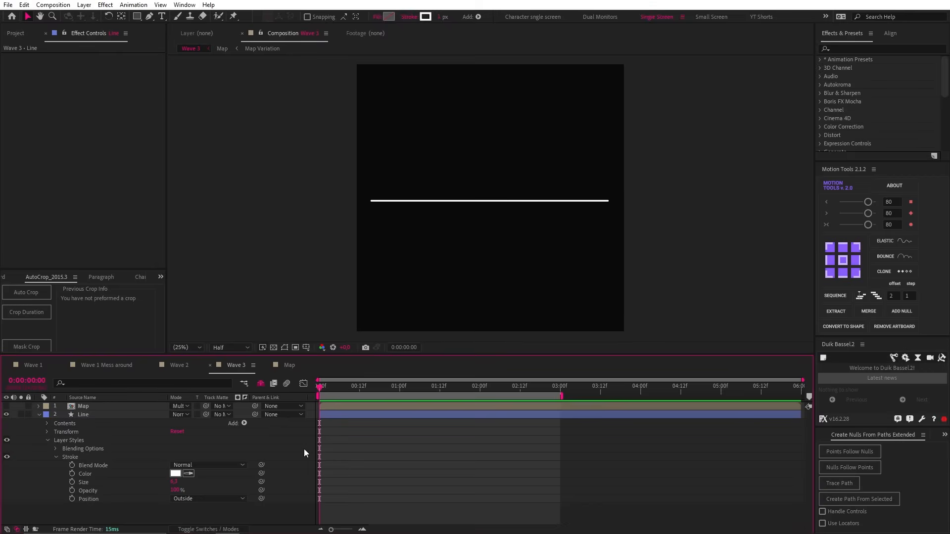
- Collapse the Line layer in Wave 3 and select the Map precomp layer
click(167, 414)
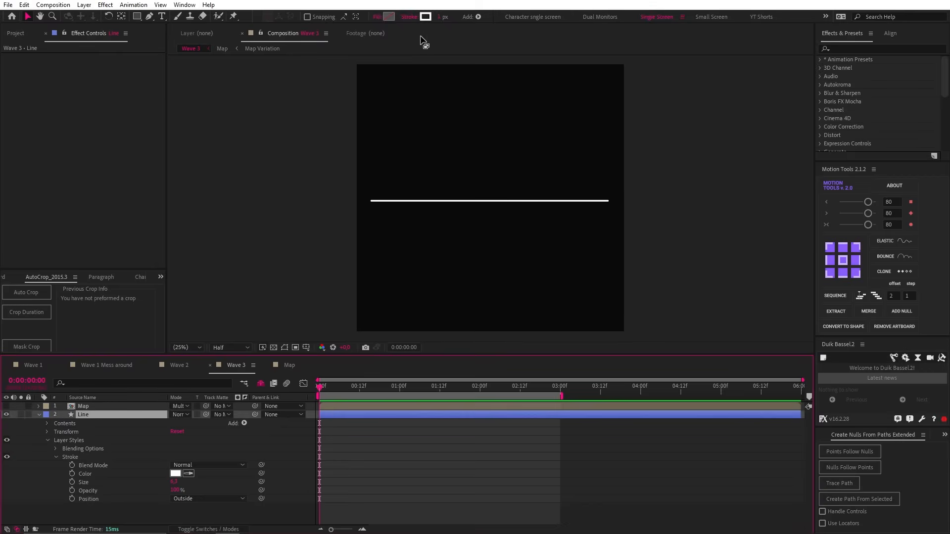
click(39, 415)
click(89, 426)
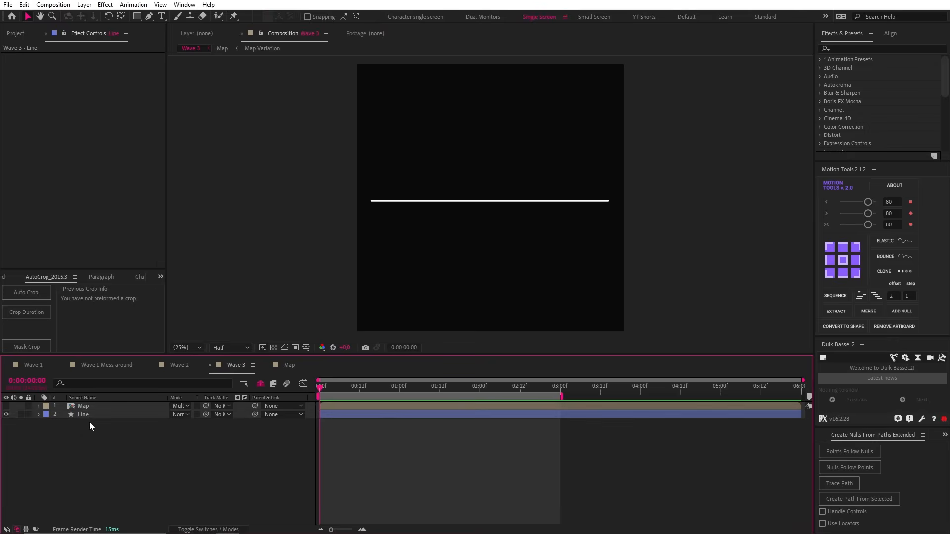
click(89, 408)
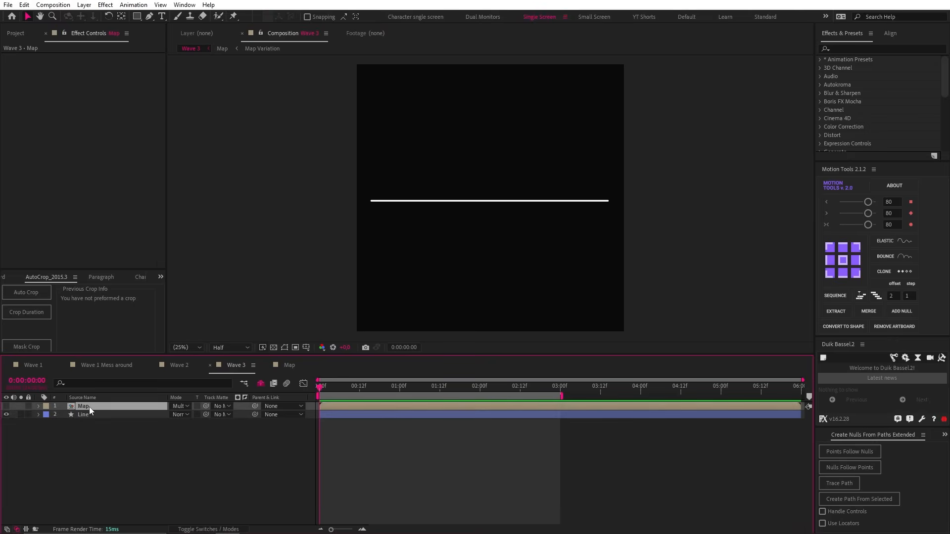
- Open the Map and Map Pre precomps, show Map Pre and inspect its two stripe shape layers
double_click(89, 407)
click(89, 439)
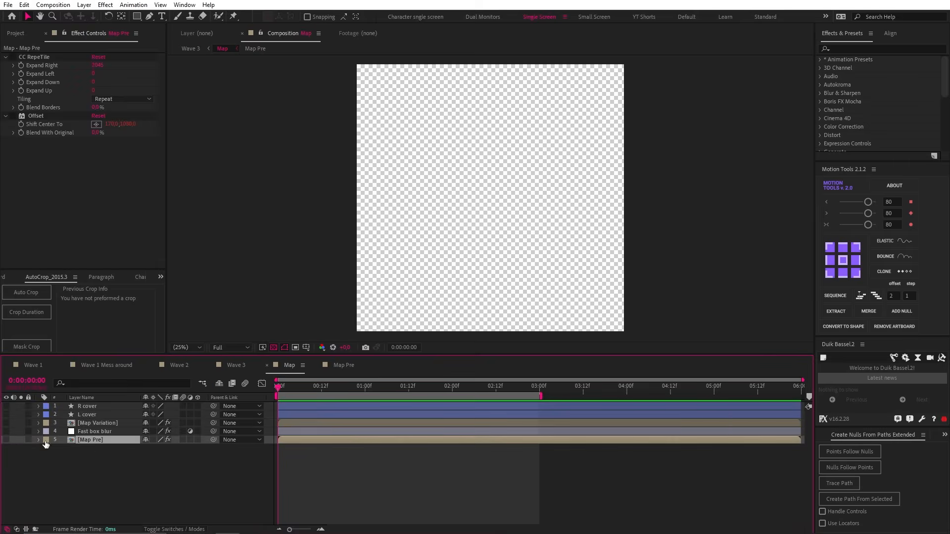
click(6, 441)
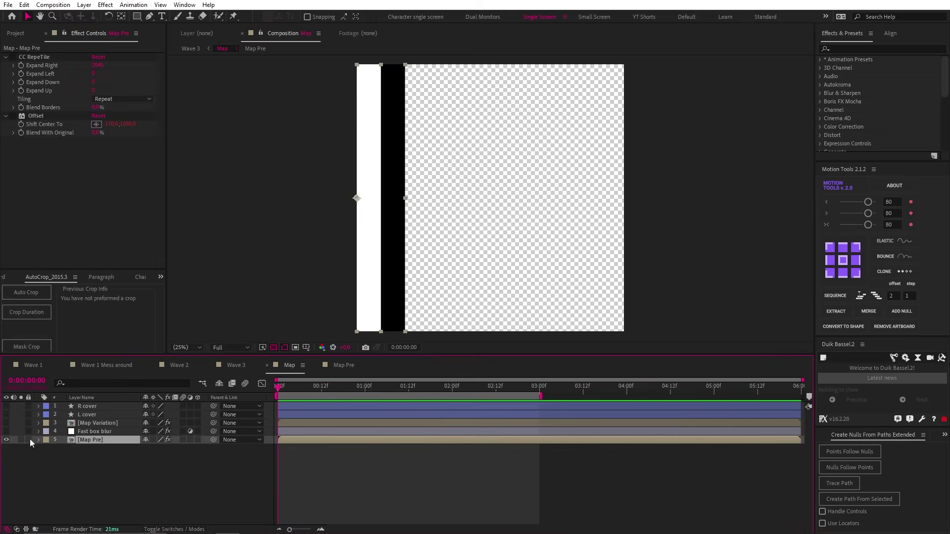
double_click(89, 439)
click(459, 109)
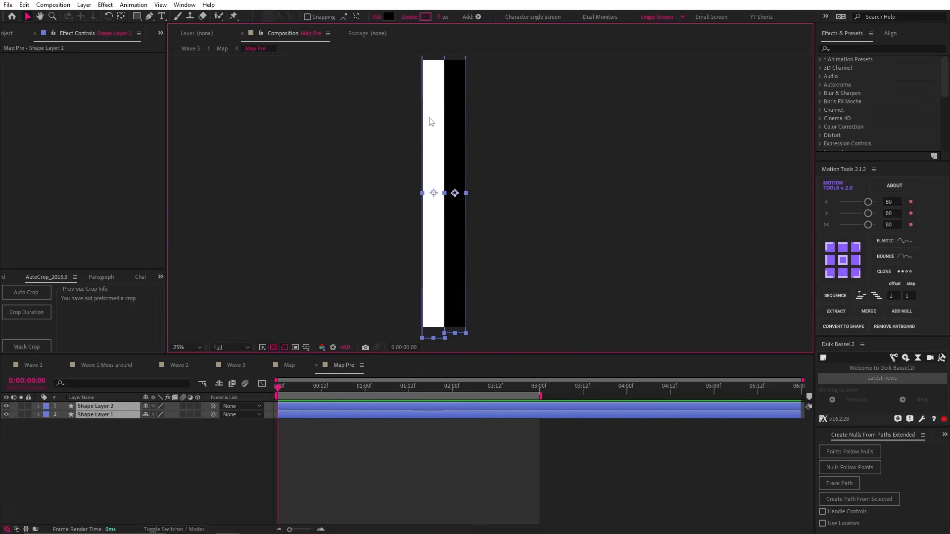
click(222, 49)
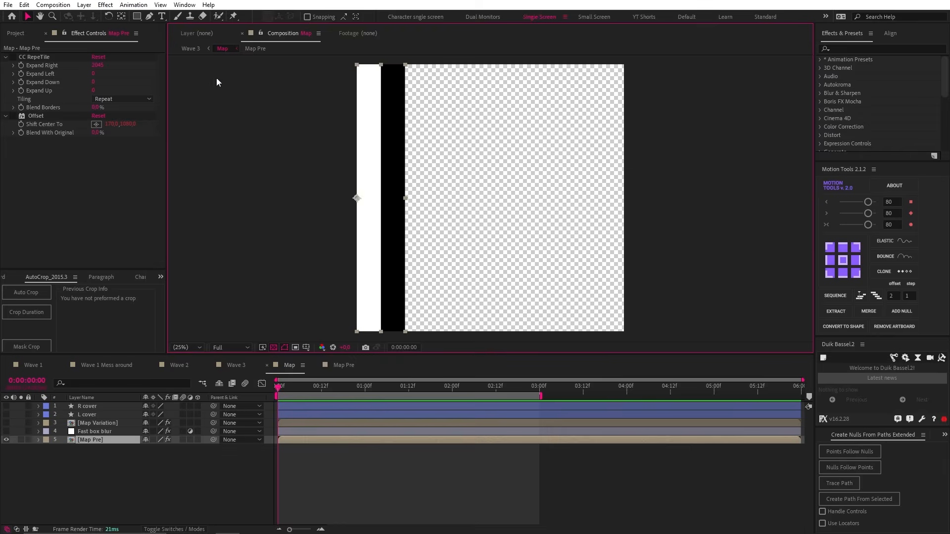
- Enable CC RepeTile on Map Pre and inspect the time-driven Offset expression sliding the stripes
click(14, 58)
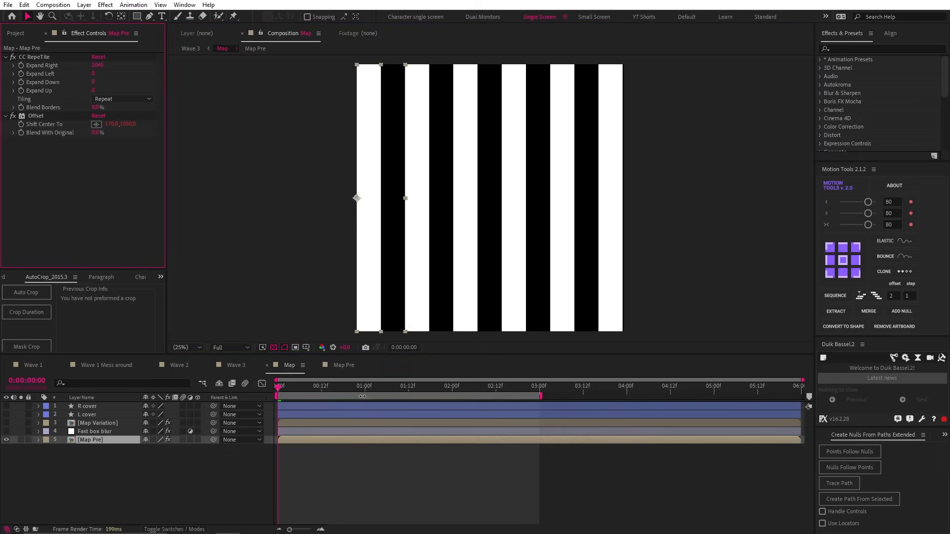
key(space)
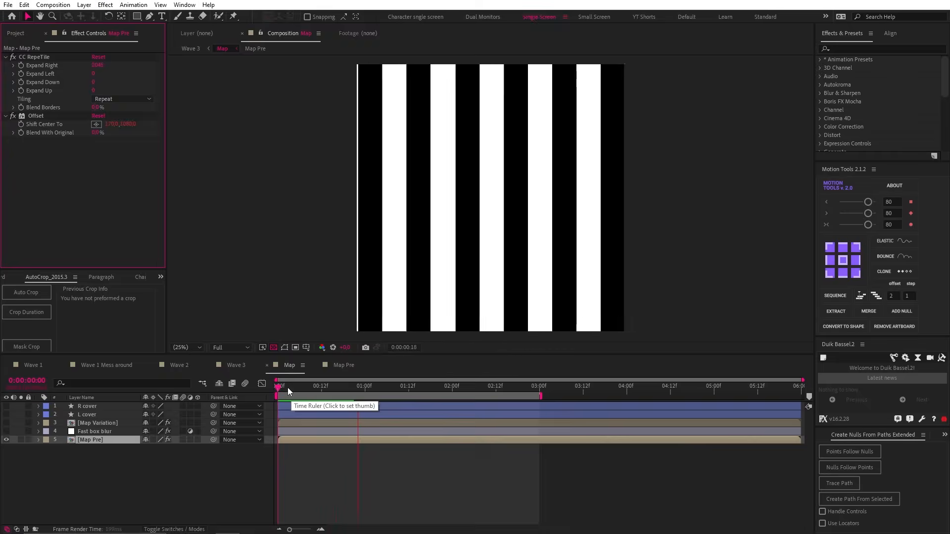
key(e)
key(e)
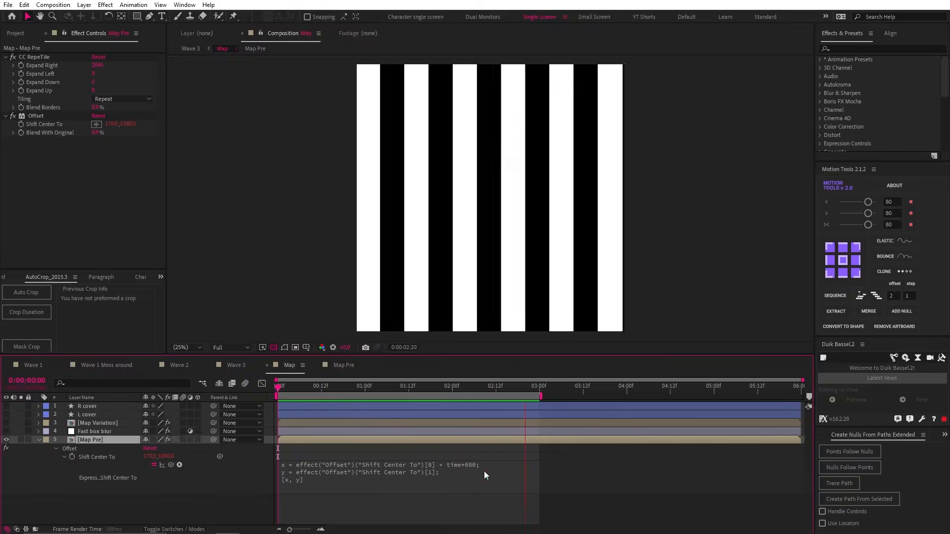
click(288, 384)
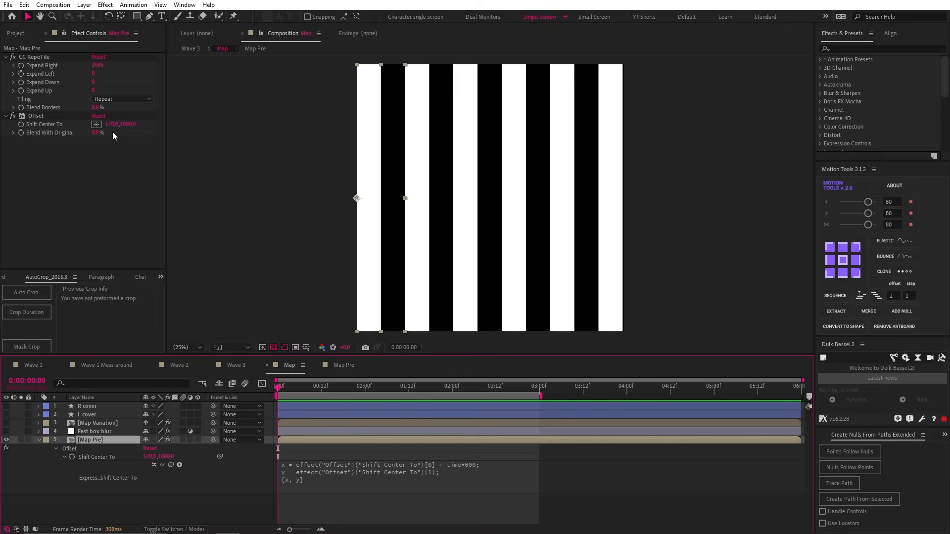
mouse_move(113, 125)
mouse_down()
mouse_move(600, 181)
mouse_move(255, 177)
mouse_move(285, 223)
mouse_up()
click(286, 235)
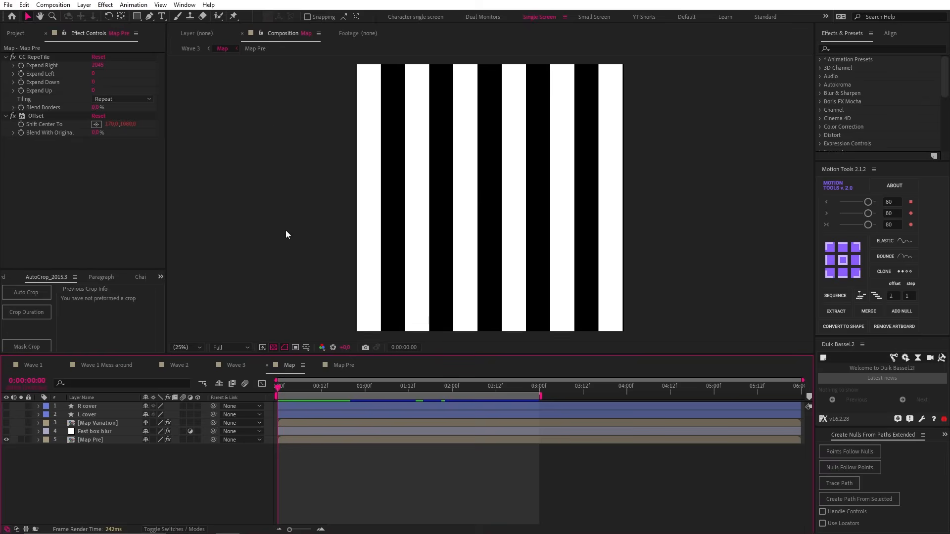
- Apply Displacement Map to the Line layer in the Wave 3 composition
click(195, 49)
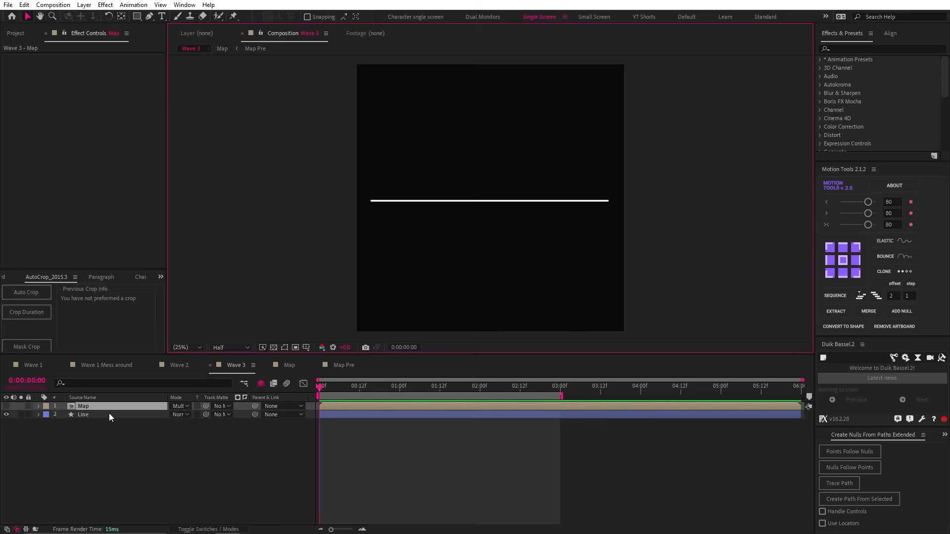
click(110, 415)
click(884, 48)
text(displacement)
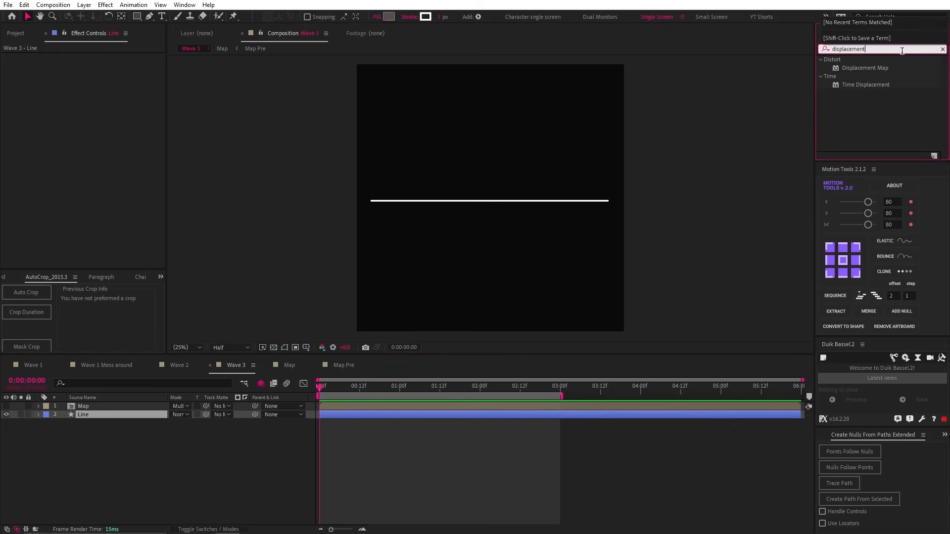
double_click(865, 67)
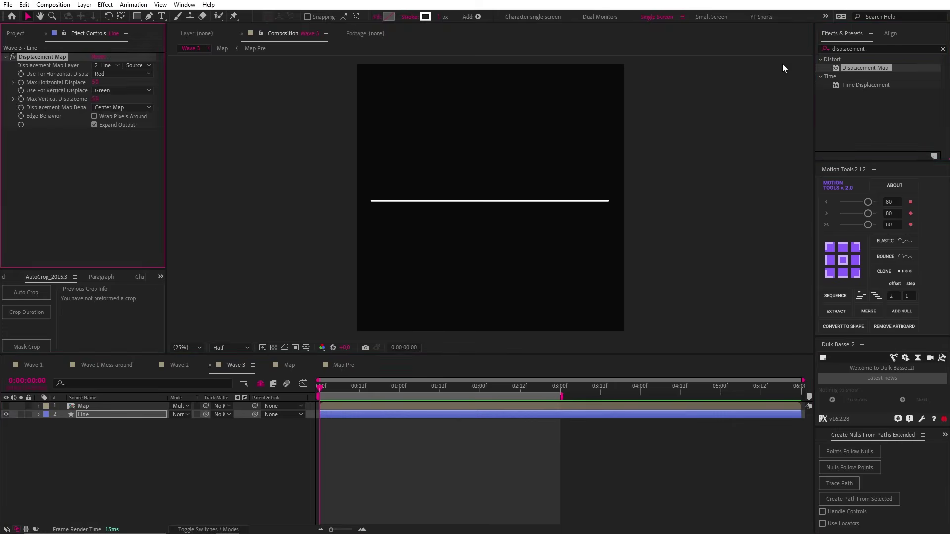
- Use Map as the displacement source with vertical displacement 80, horizontal 0
click(105, 66)
click(117, 90)
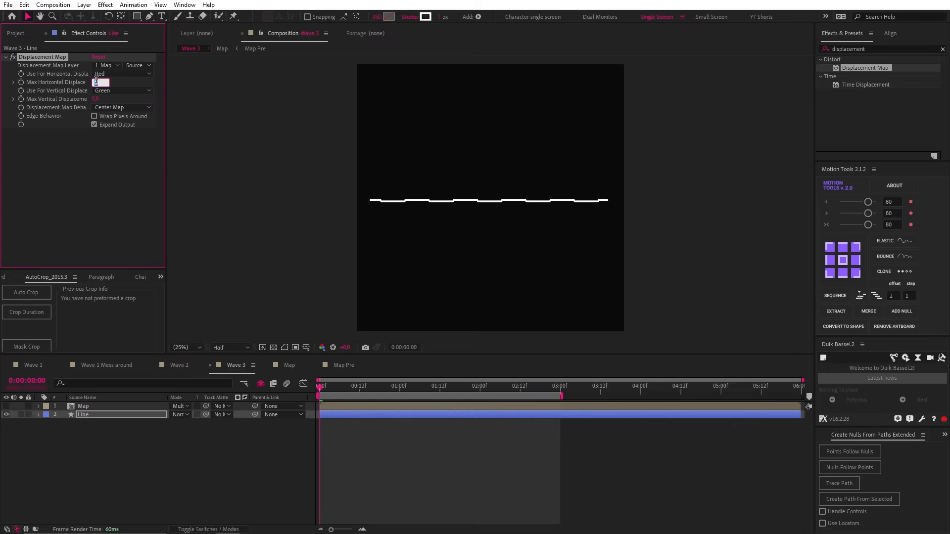
click(97, 99)
text(0)
key(Return)
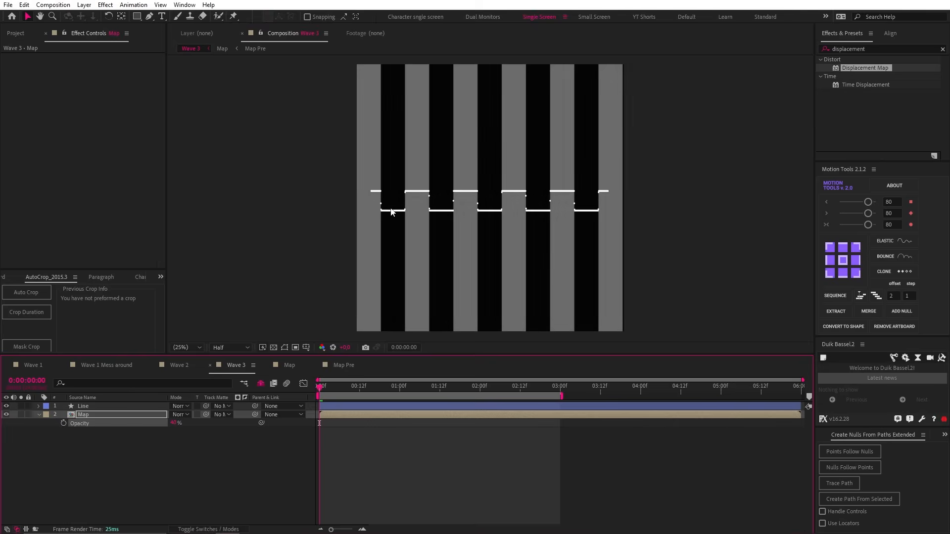
key(ctrl+z)
- Enable the Fast box blur layer in the Map composition to soften the stripes
double_click(359, 406)
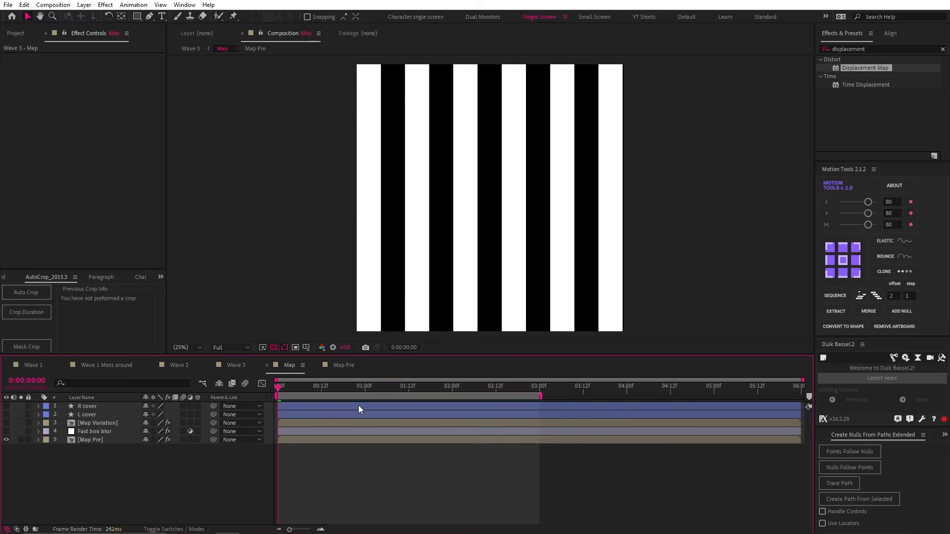
click(103, 432)
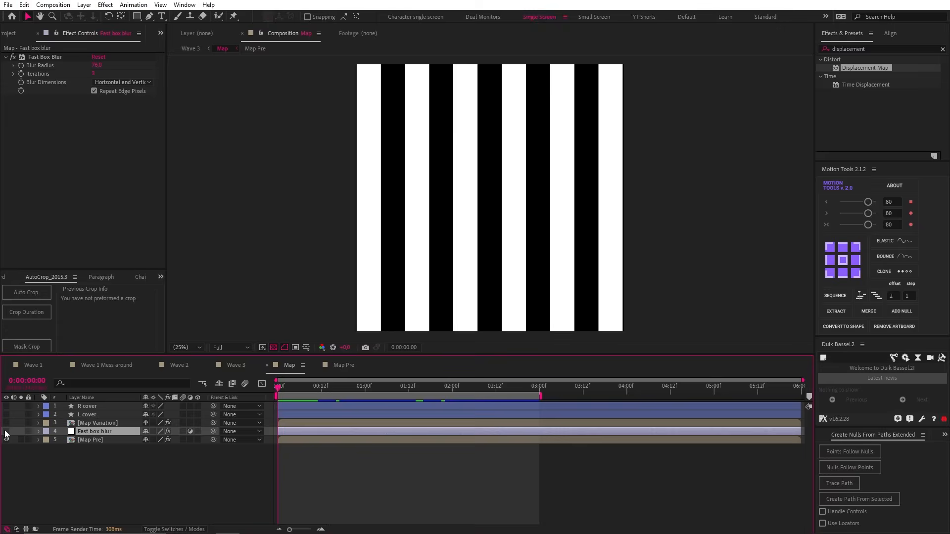
click(6, 433)
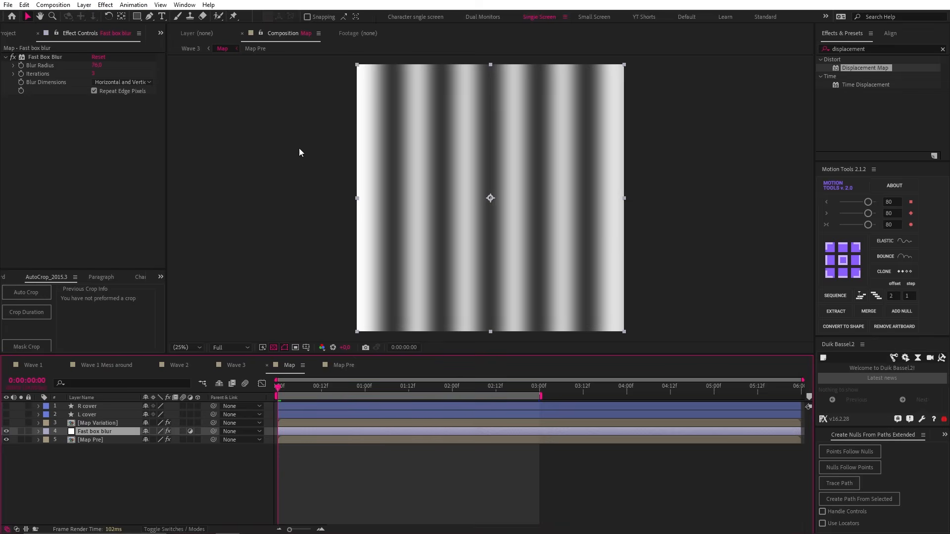
- Preview the Wave 3 line rippling smoothly with the blurred map
click(191, 49)
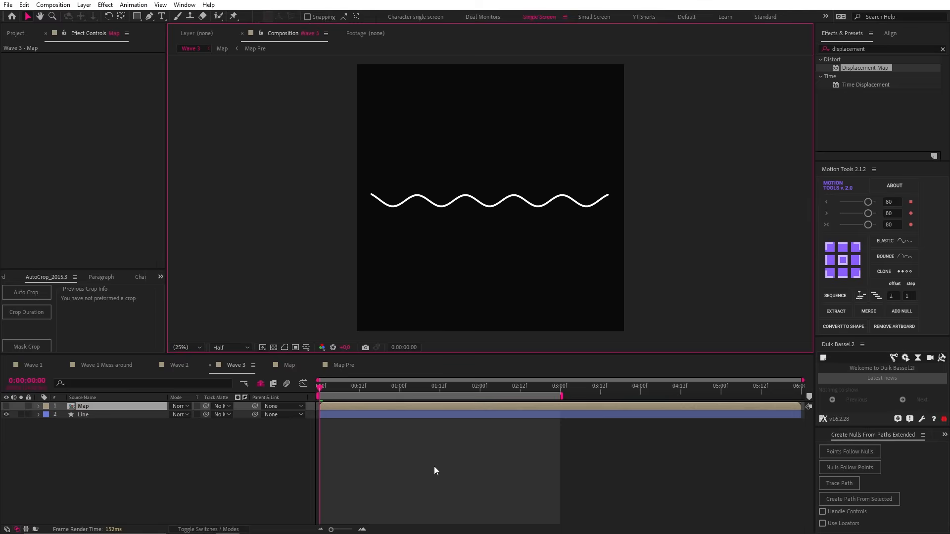
key(space)
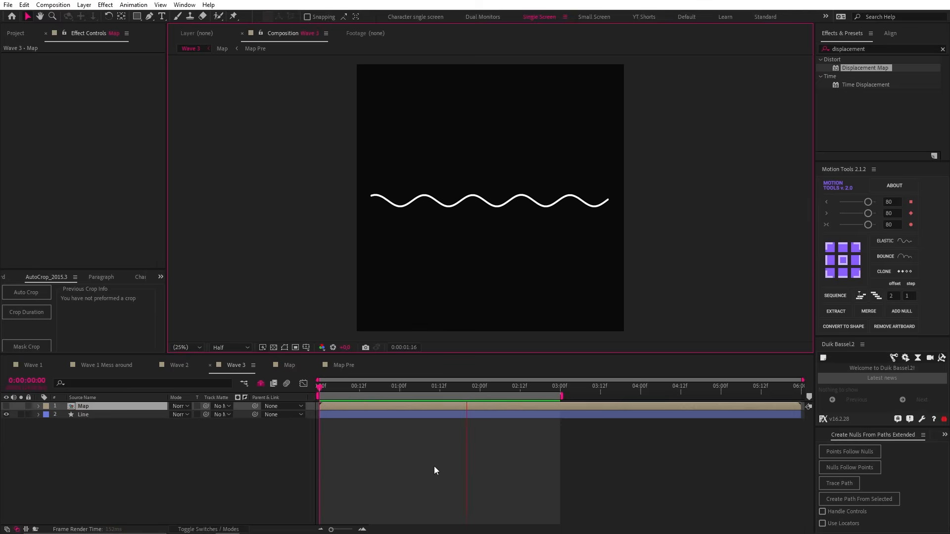
key(space)
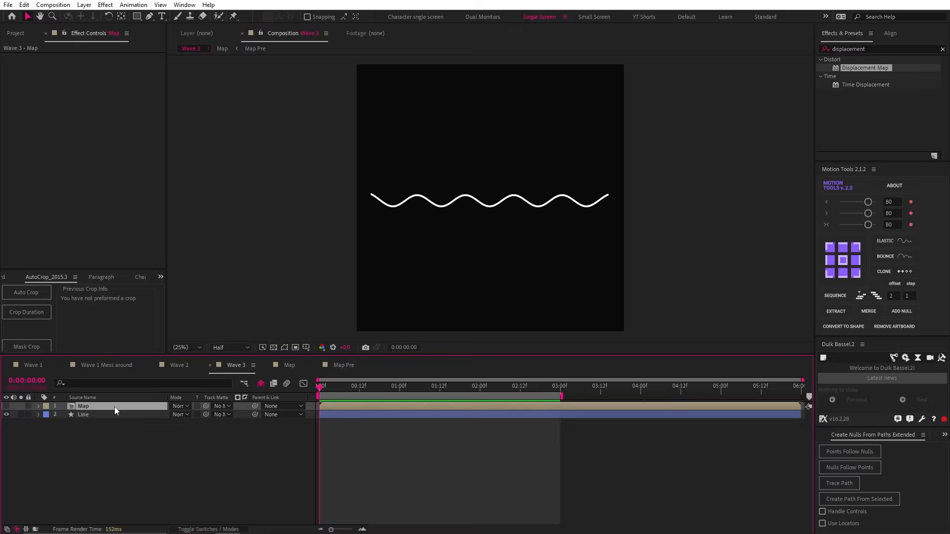
- Turn on the L cover and R cover layers in the Map composition
double_click(110, 406)
click(95, 405)
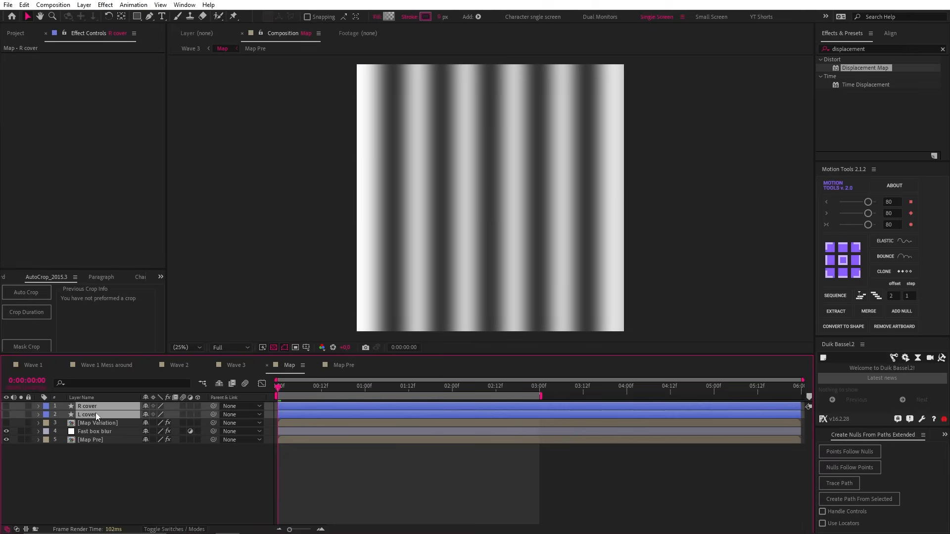
click(6, 408)
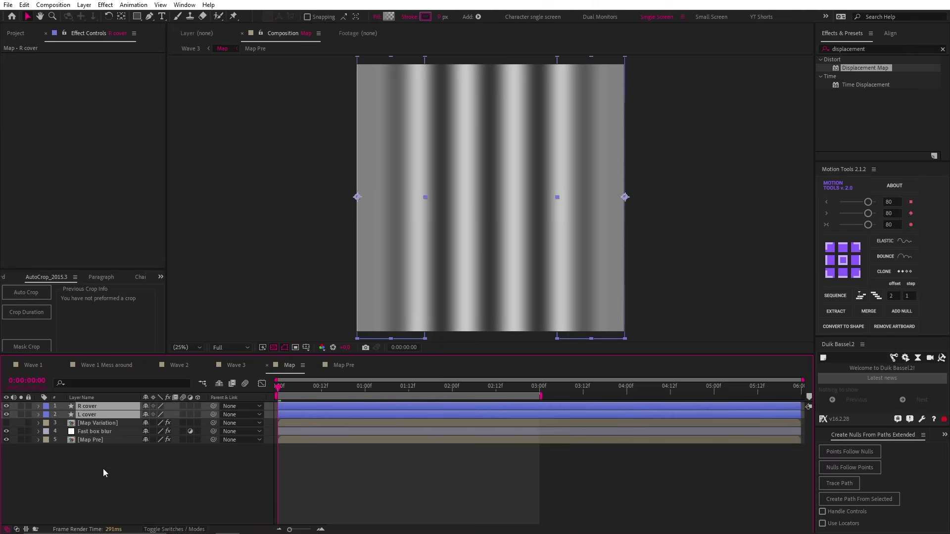
click(79, 415)
- Adjust the L cover fill gradient's transparent opacity stop and confirm
click(390, 17)
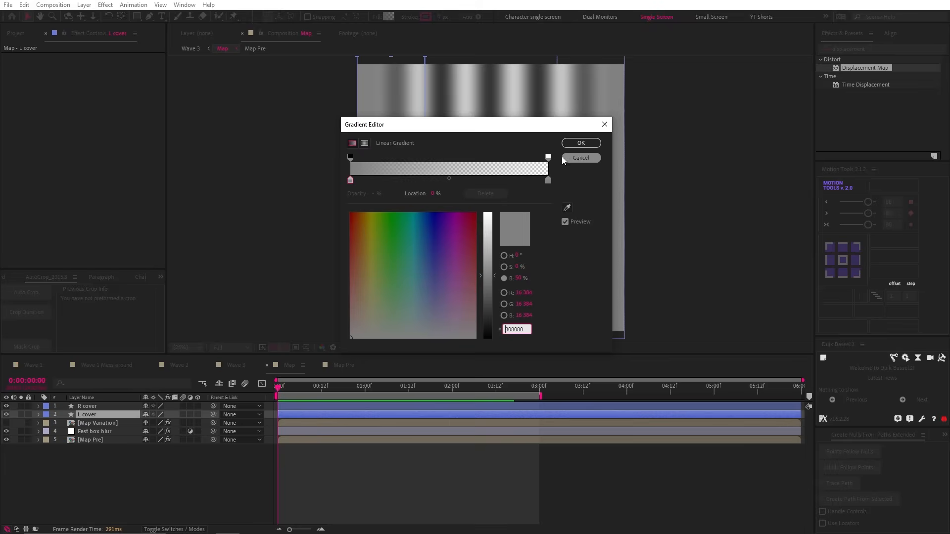
click(548, 157)
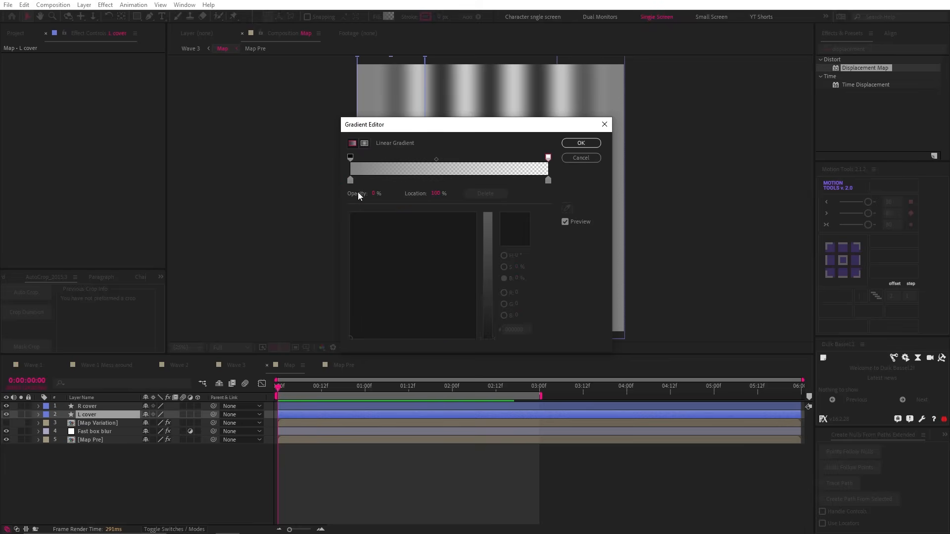
click(581, 143)
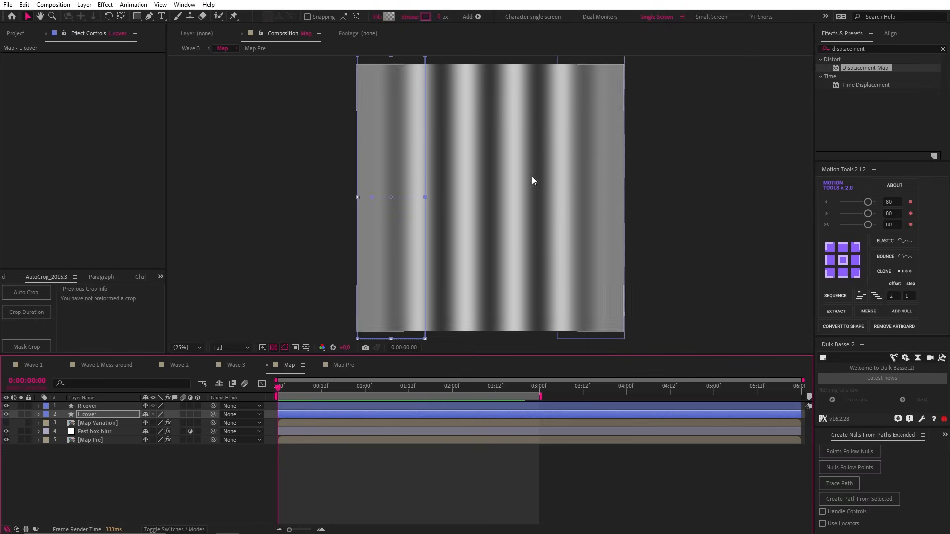
- Solo the cover layers to check the edge fade, then unsolo them
click(23, 415)
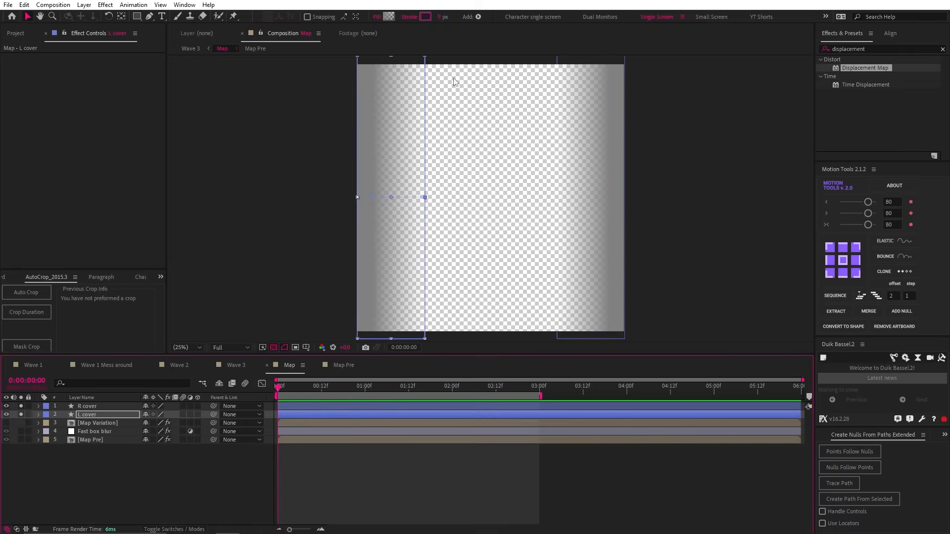
click(23, 405)
click(393, 459)
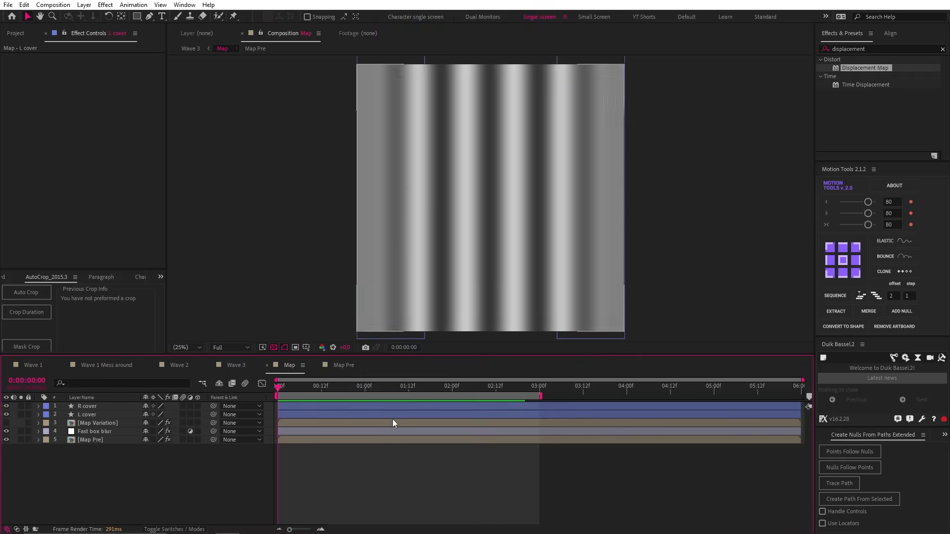
click(190, 49)
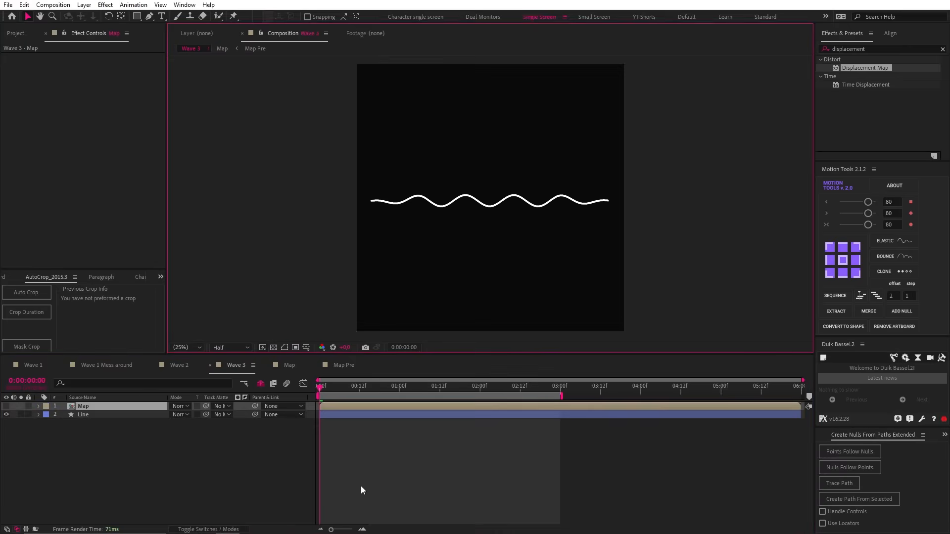
key(space)
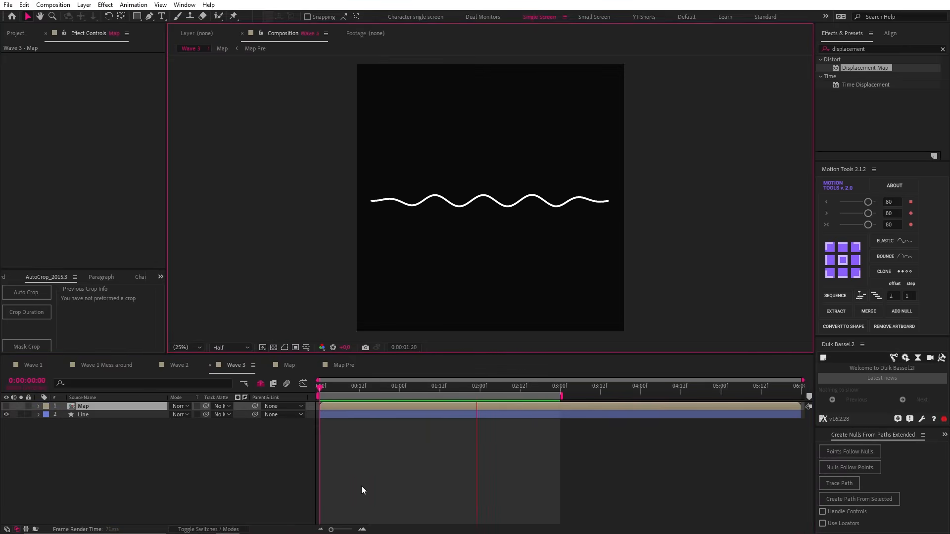
key(space)
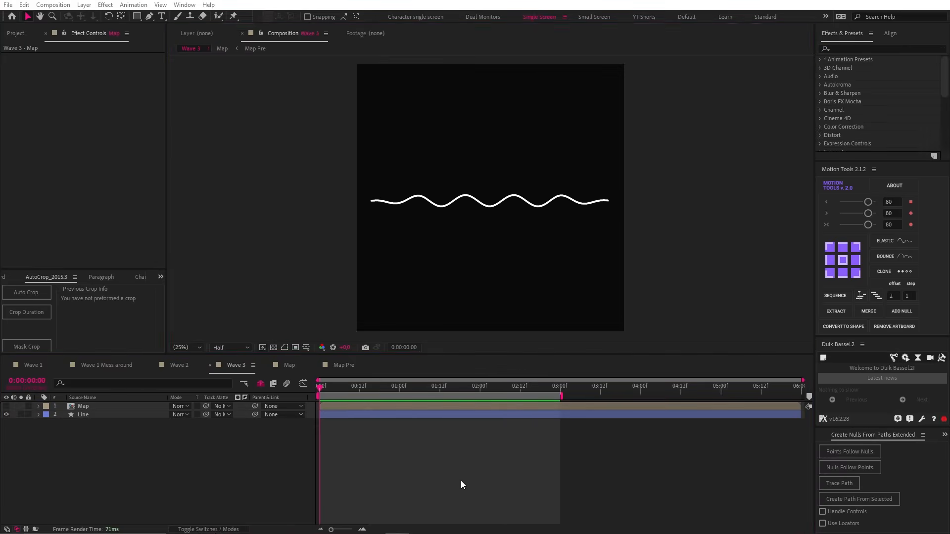
double_click(110, 405)
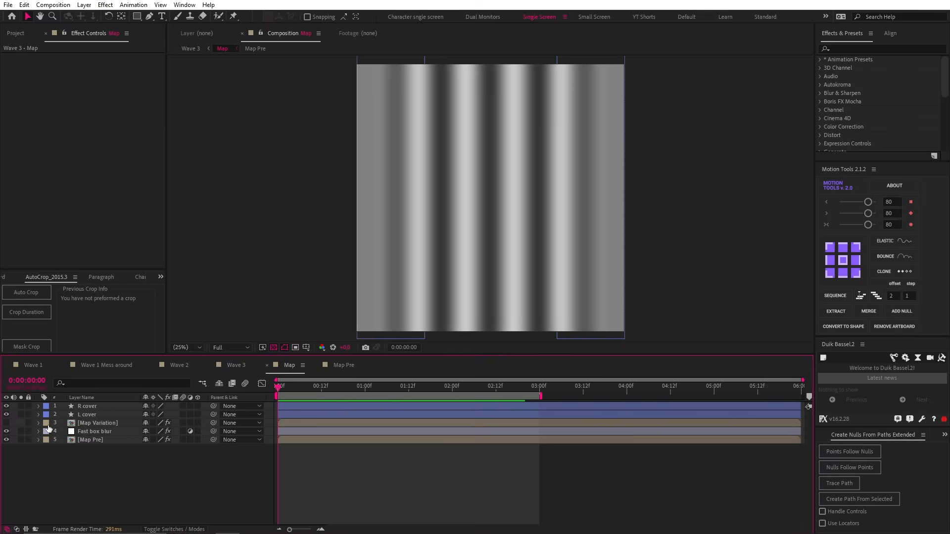
- Hide the Map Variation and another layer, then enter Map Variation's Fractal Noise layer
click(6, 423)
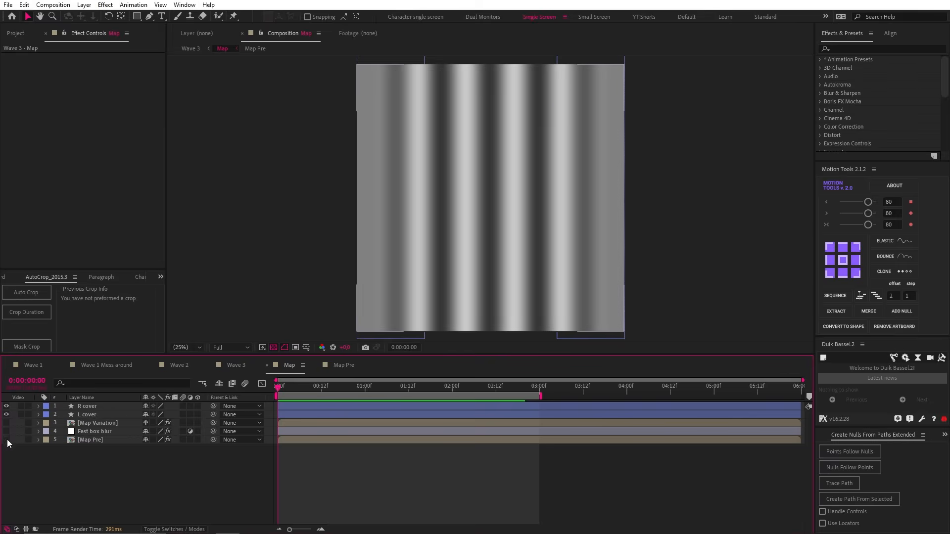
click(6, 440)
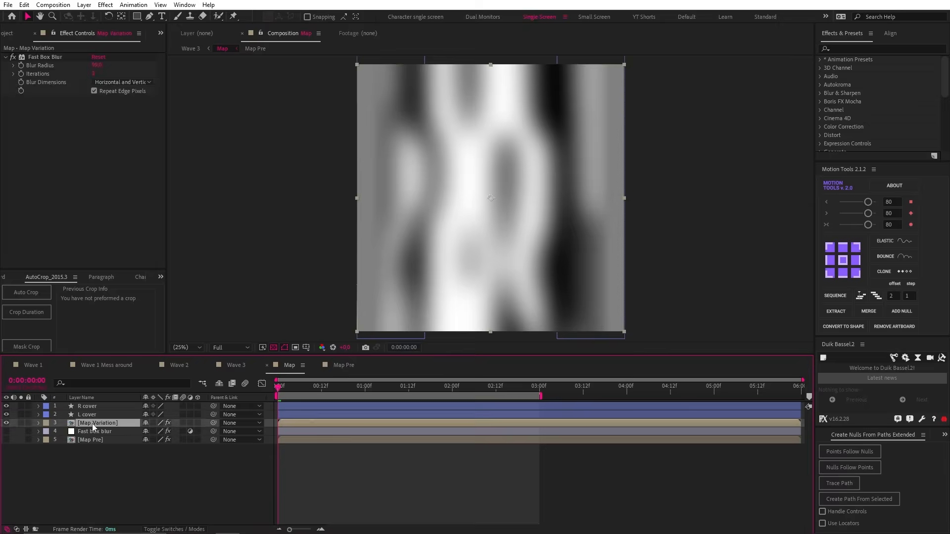
double_click(91, 424)
click(346, 407)
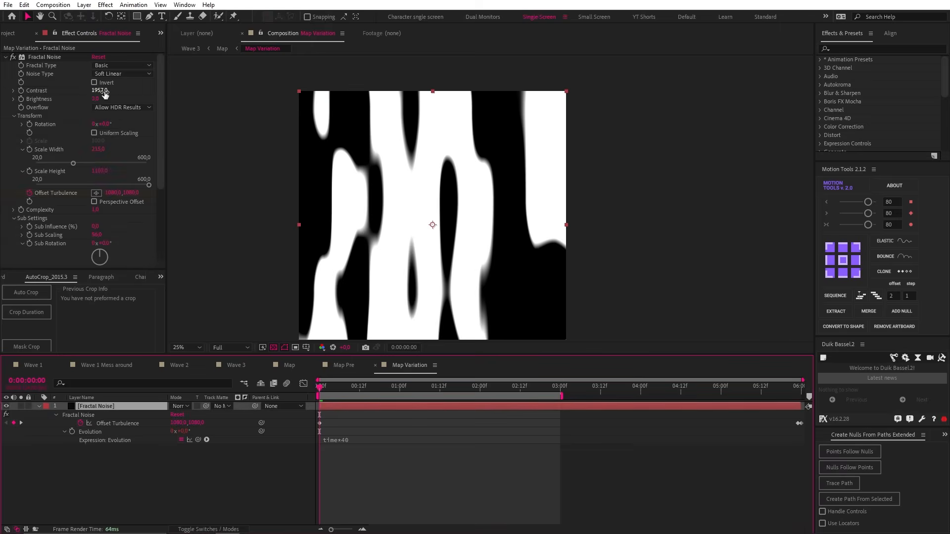
- Fine-tune the noise Scale Height and preview its Evolution animating
mouse_move(98, 172)
mouse_down()
mouse_move(39, 171)
mouse_move(98, 171)
mouse_up()
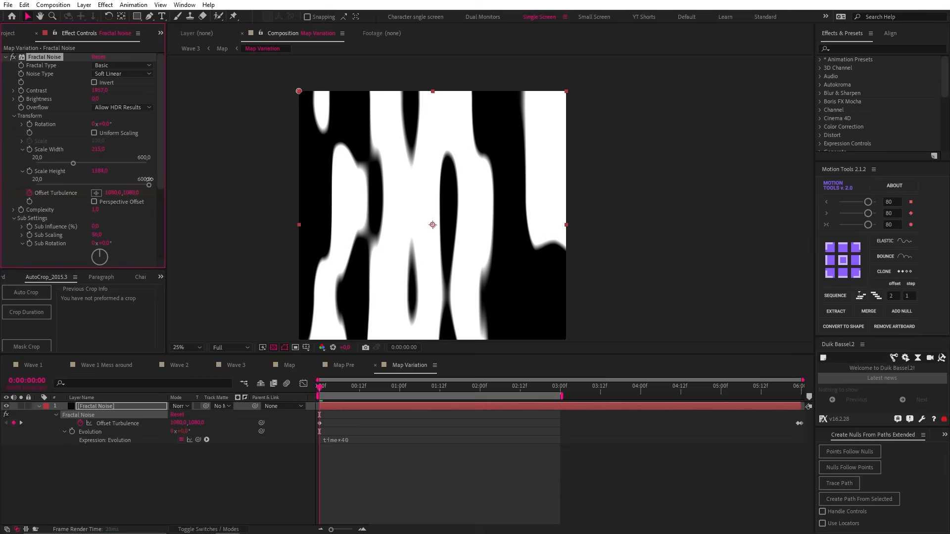
click(354, 431)
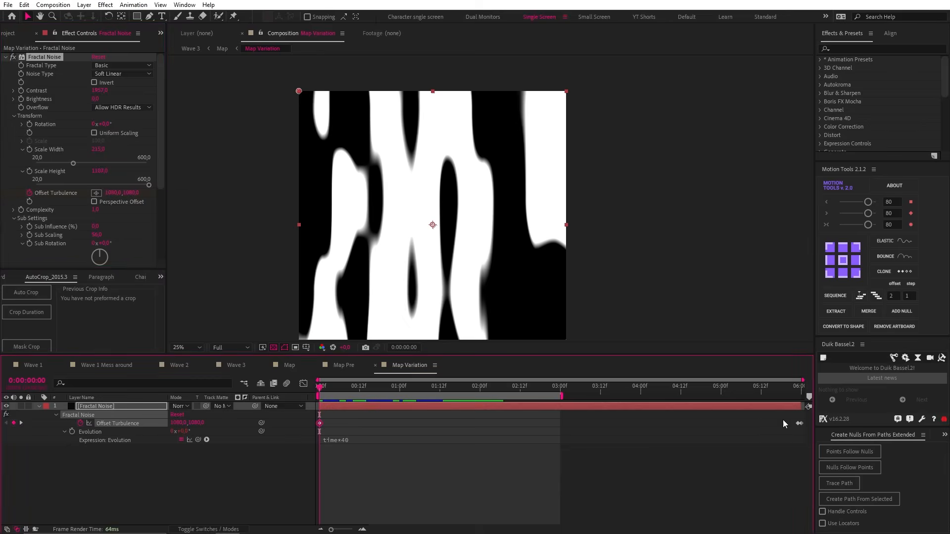
click(89, 432)
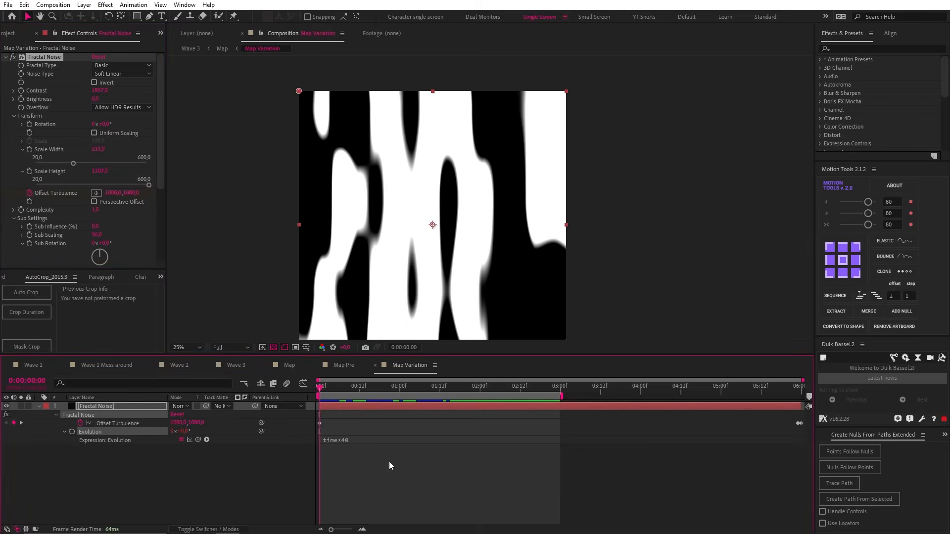
click(399, 473)
key(space)
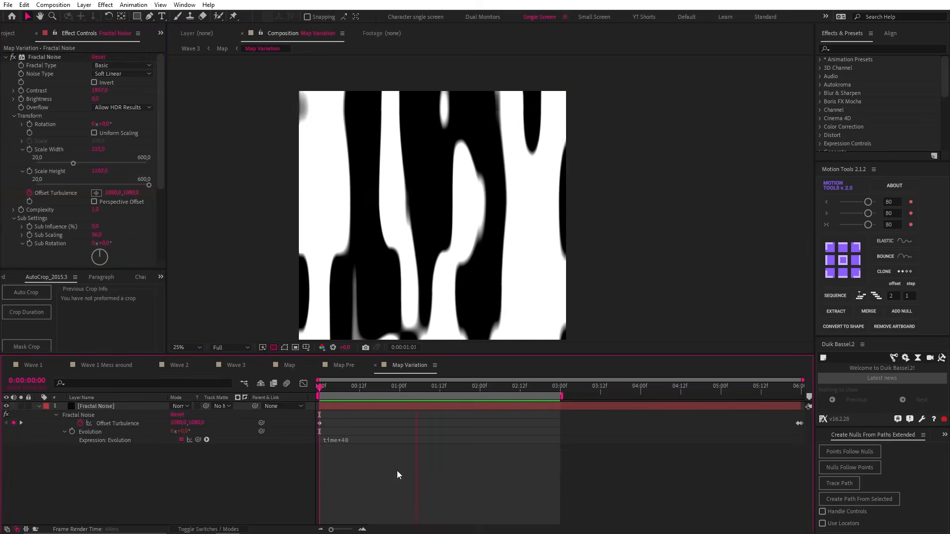
- Navigate back through Map to the Wave 3 composition
click(222, 49)
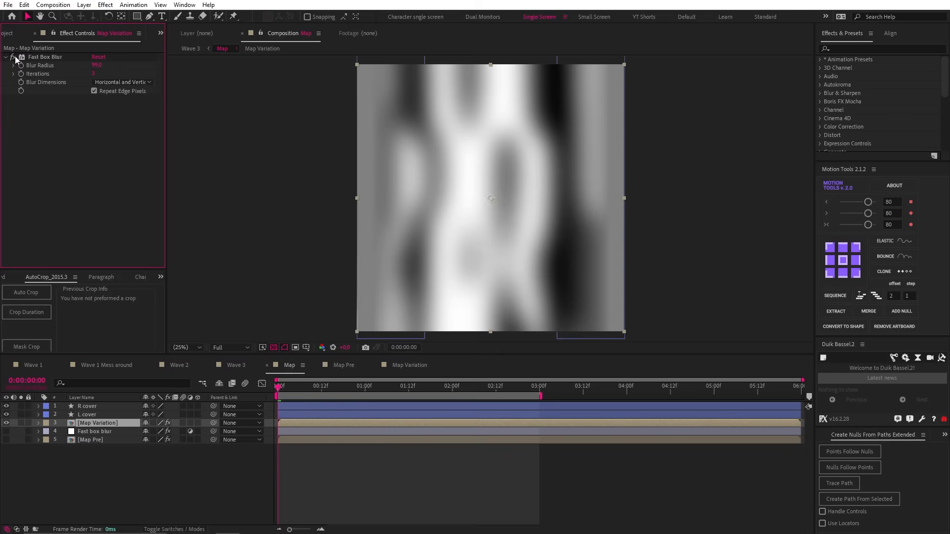
click(13, 58)
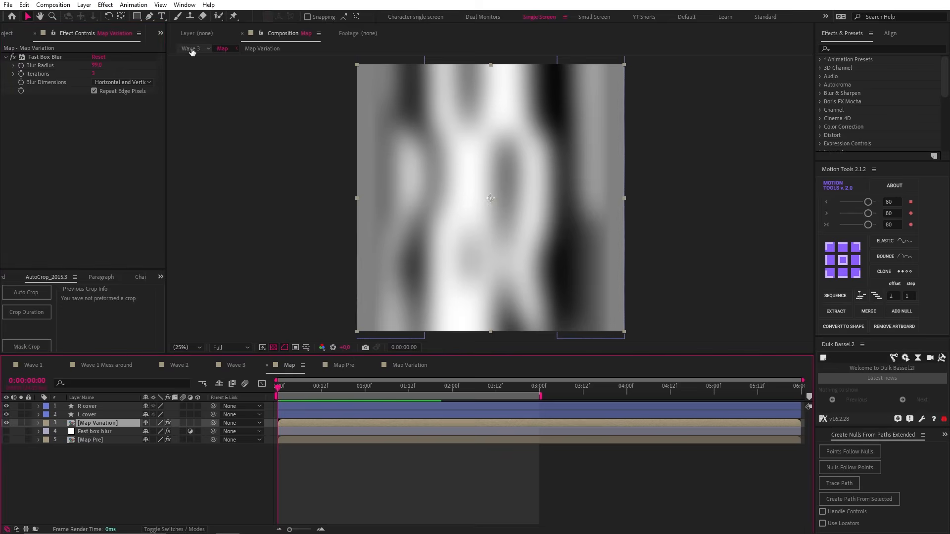
click(191, 50)
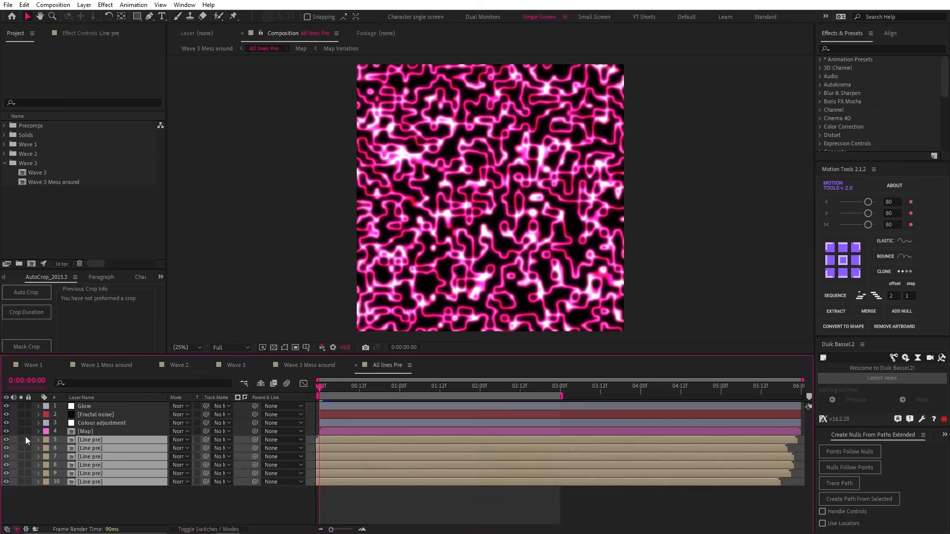
- Solo the six wave line layers in All lines Pre and preview them
click(22, 442)
drag(22, 447, 22, 482)
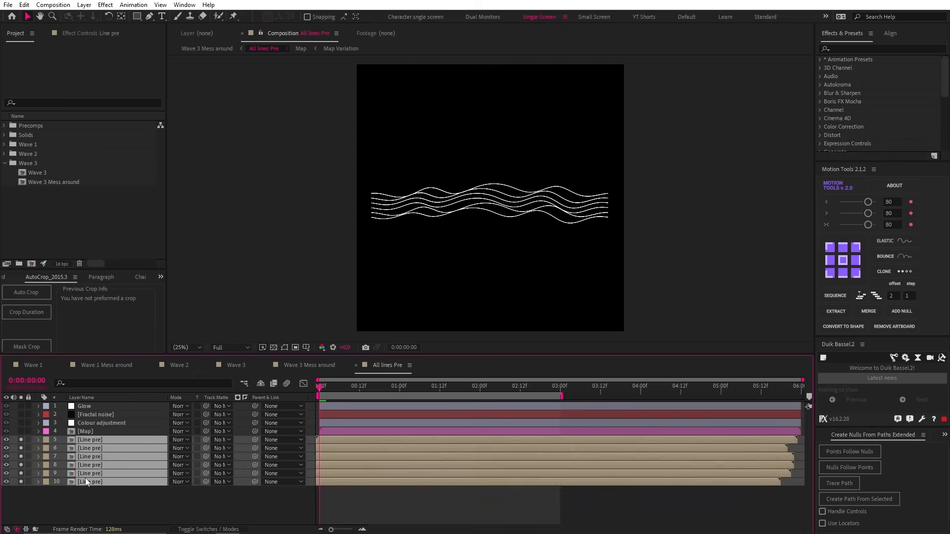
key(space)
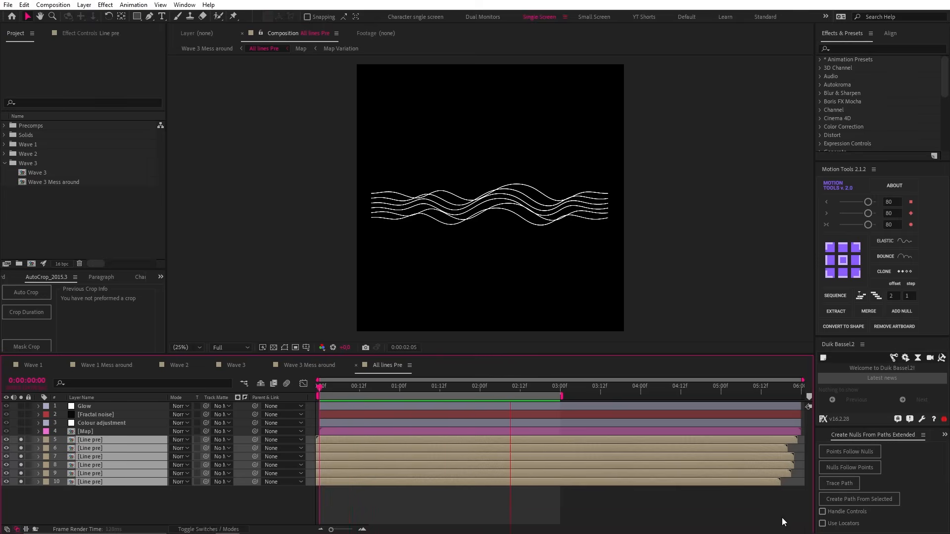
key(space)
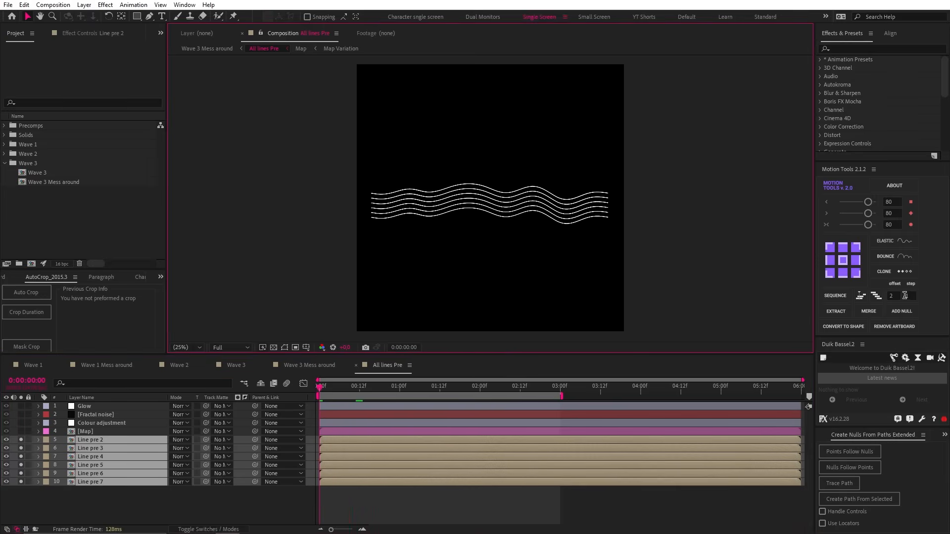
- Sequence the line layers in time and drag them to start at frame 0, then preview
click(836, 296)
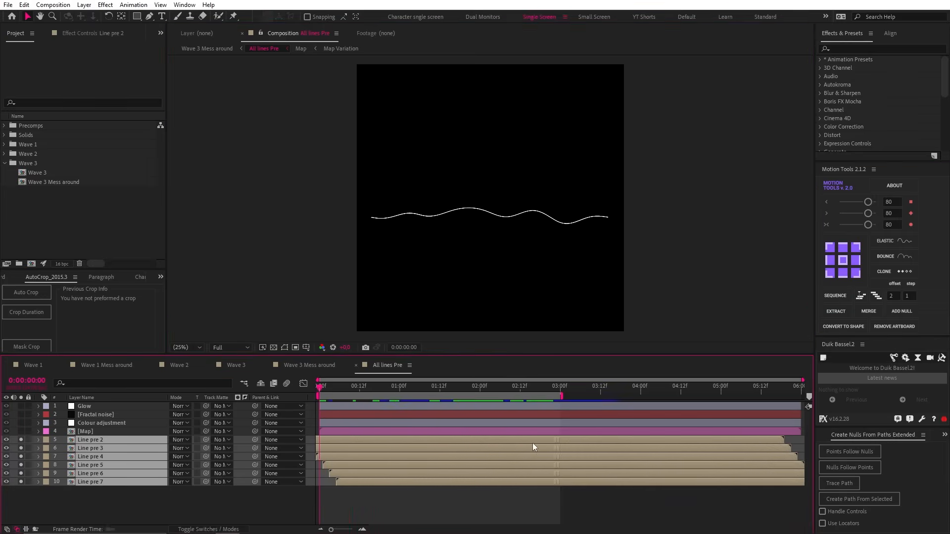
drag(573, 440, 533, 443)
key(space)
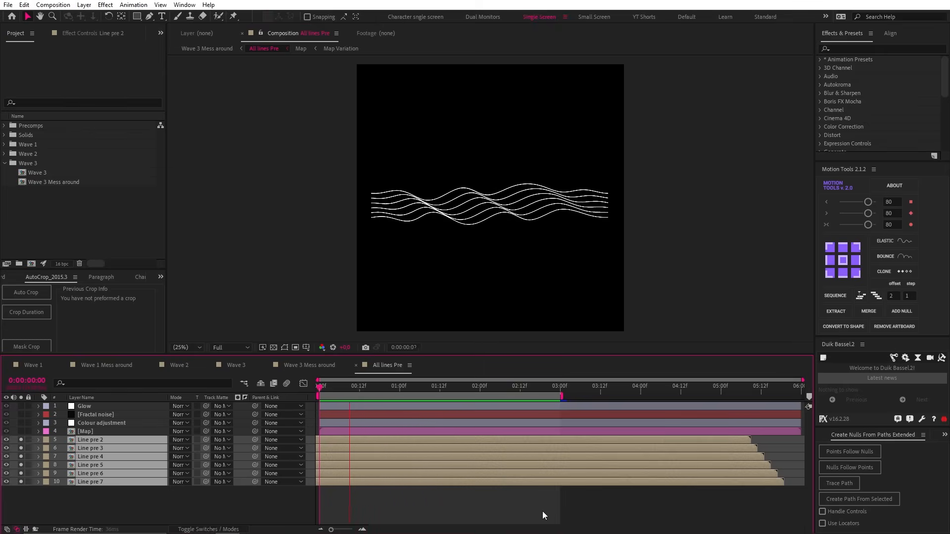
- Solo the Map layer with Preserve Transparency so it shades only the wave lines, and preview
click(93, 431)
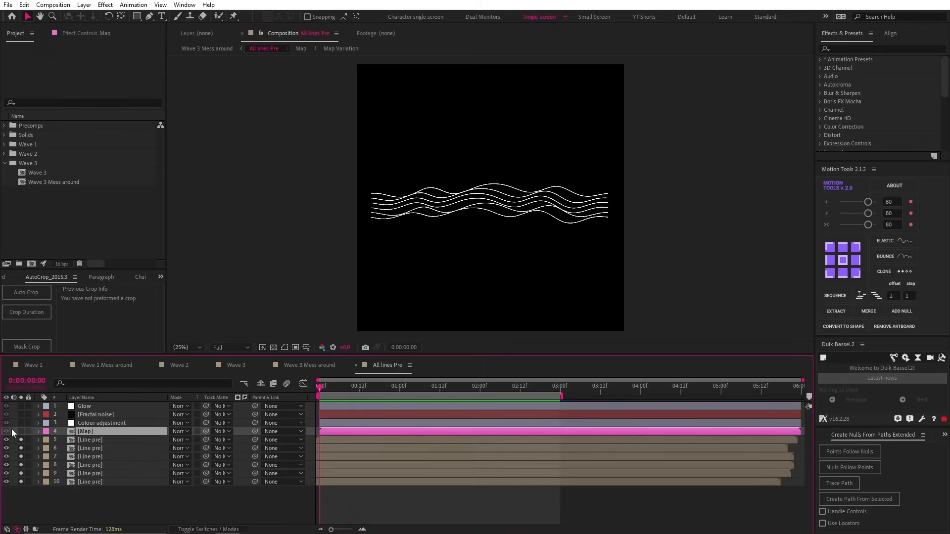
click(21, 433)
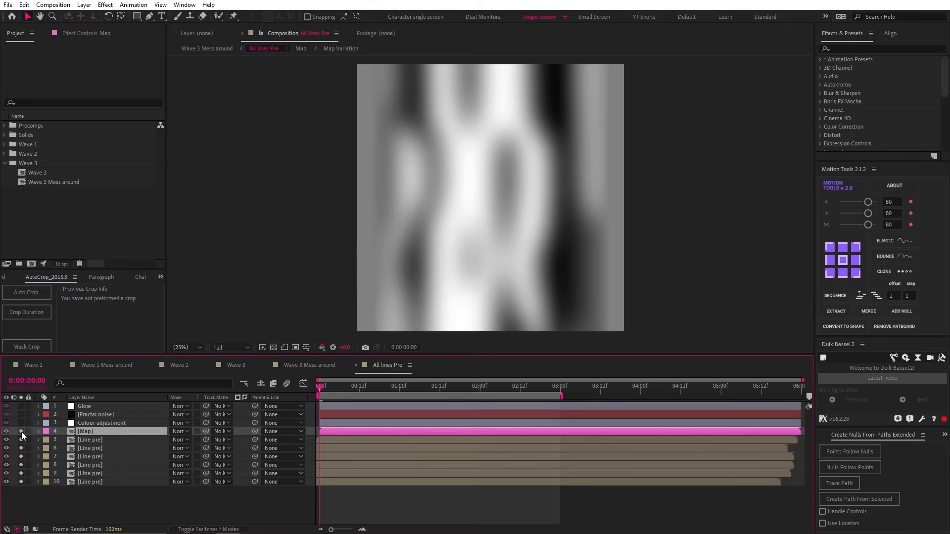
click(198, 432)
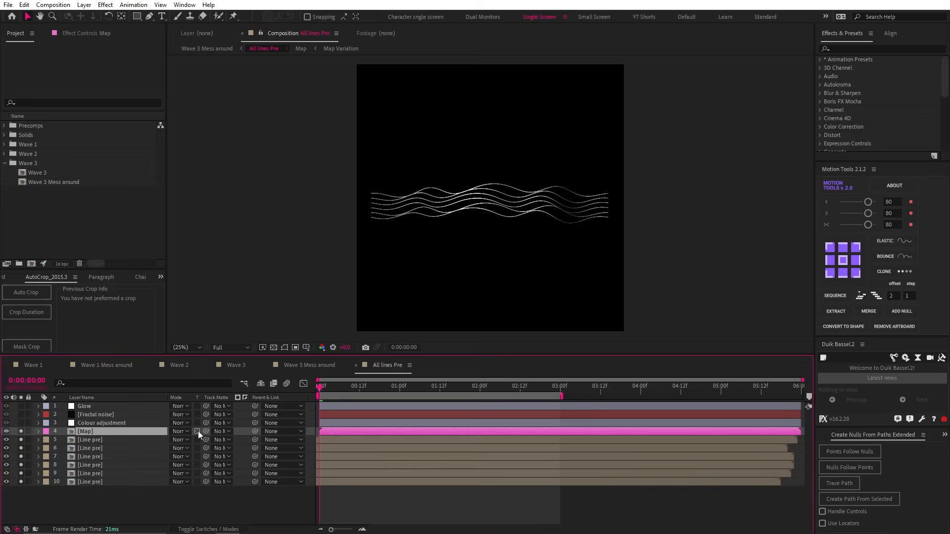
key(space)
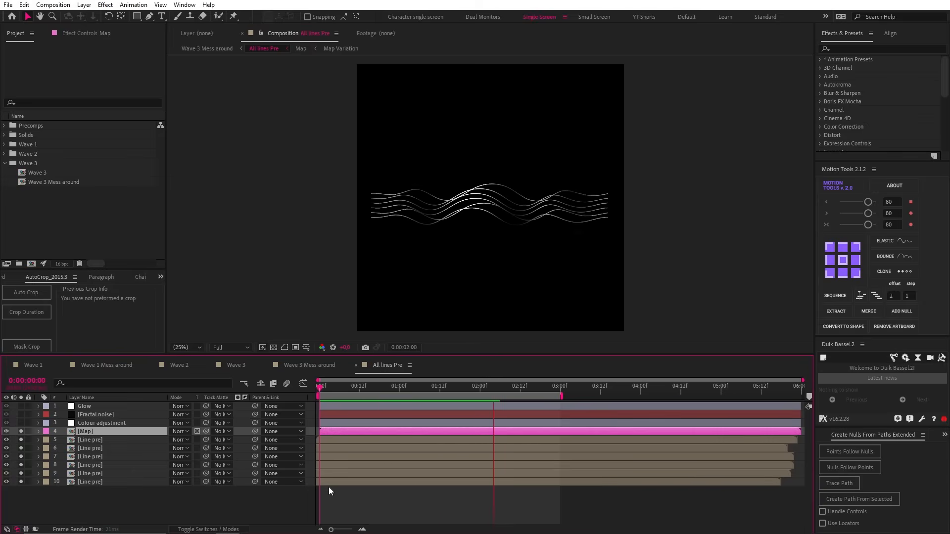
click(324, 387)
- Solo the Colour adjustment layer, then select and solo the Fractal noise layer
click(89, 424)
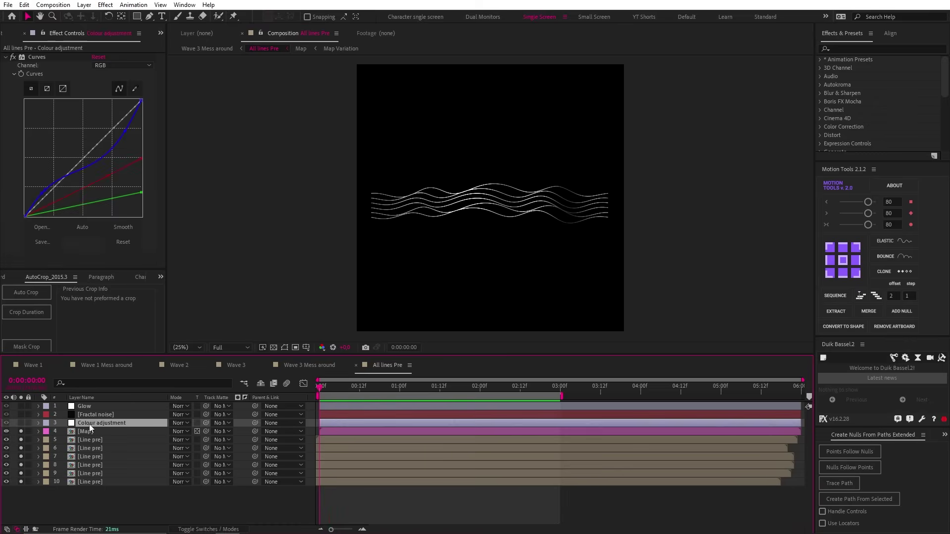
click(21, 423)
click(20, 424)
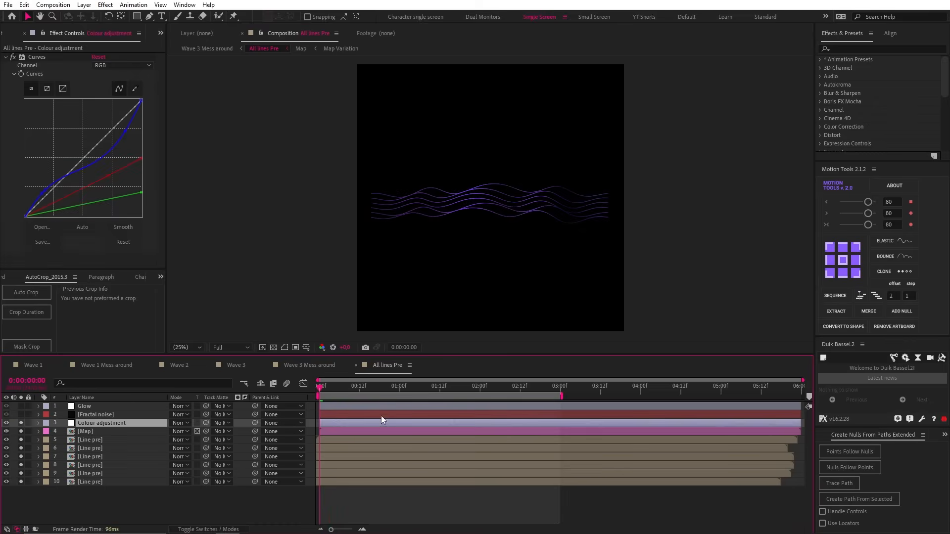
click(89, 415)
click(20, 415)
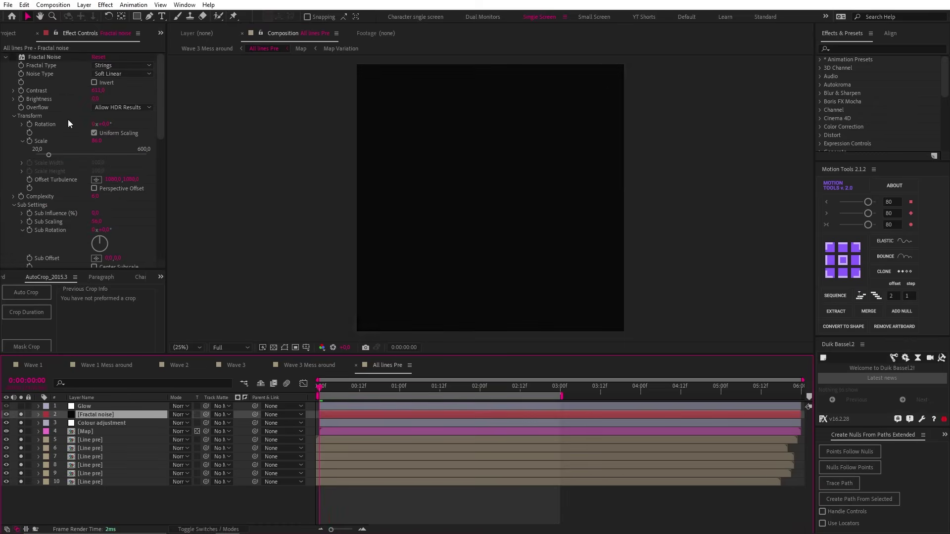
- Enable the Fractal Noise, Fast Box Blur and Curves effects to get blurred pink strings, and preview
click(12, 58)
key(e)
key(e)
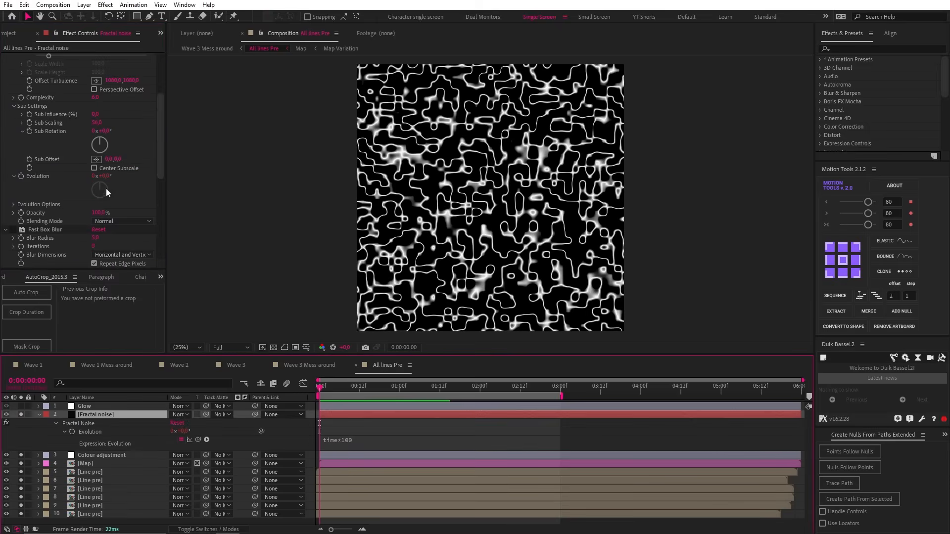
scroll(106, 191, down, 3)
scroll(74, 171, down, 3)
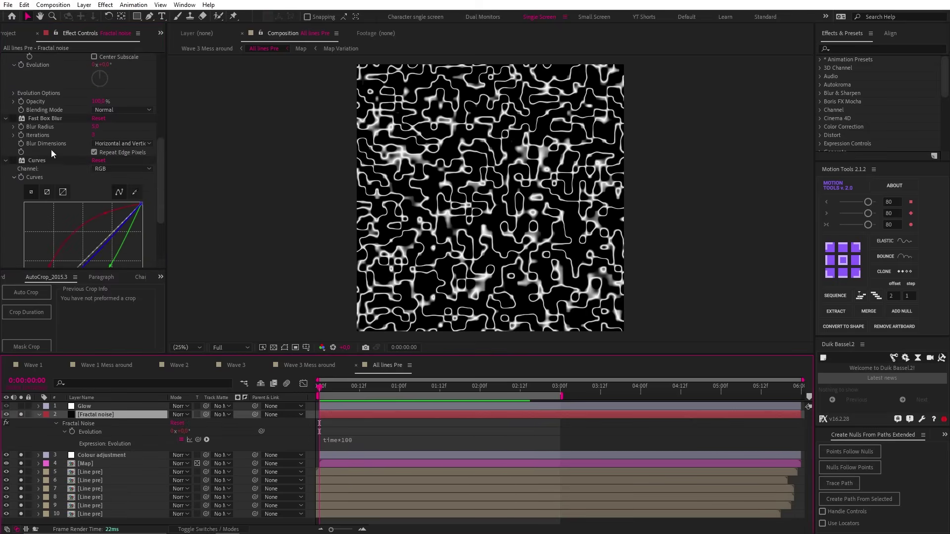
click(13, 119)
click(12, 162)
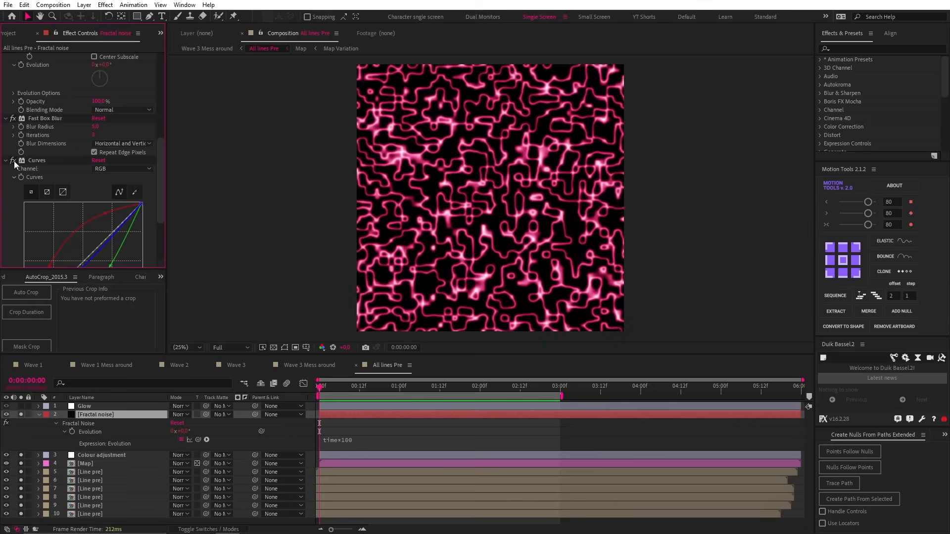
key(space)
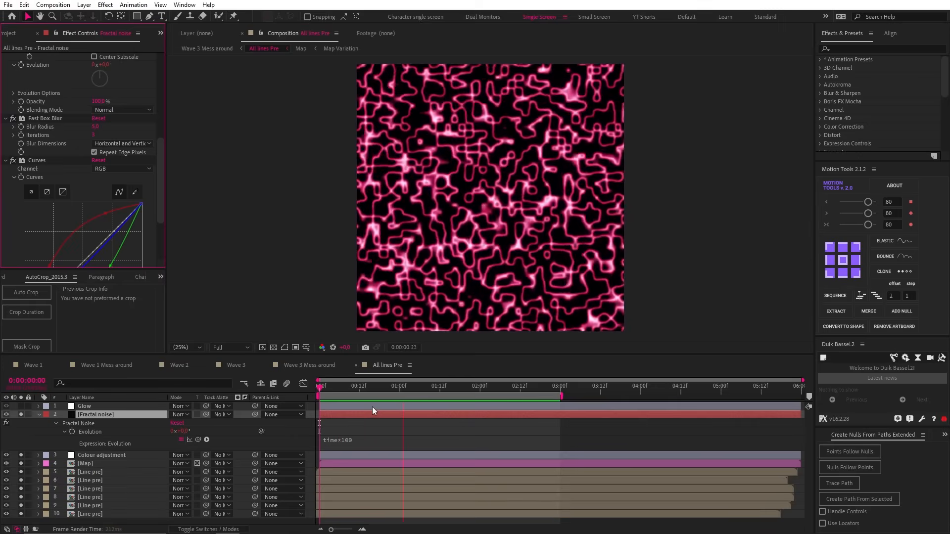
key(space)
click(182, 415)
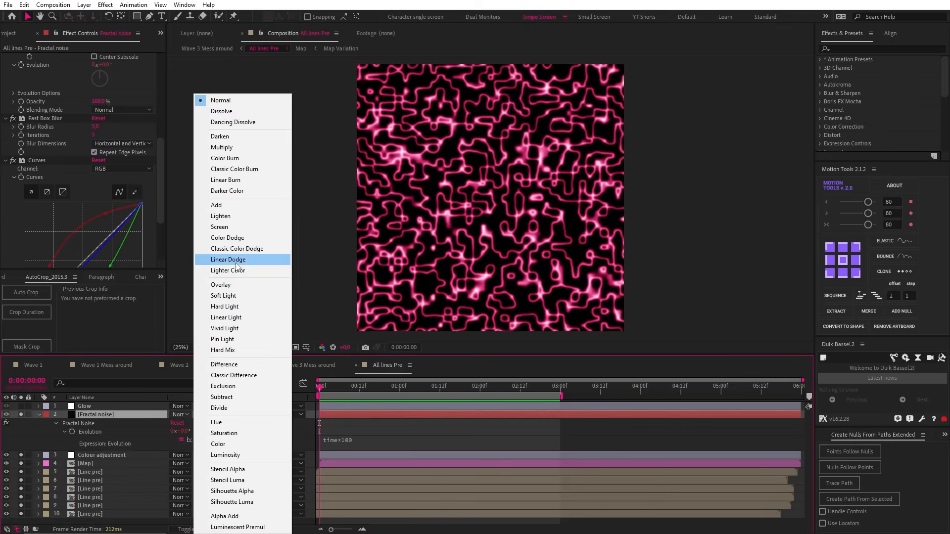
- Set the noise layer to Screen with Preserve Transparency and switch on the Glow layer
click(240, 227)
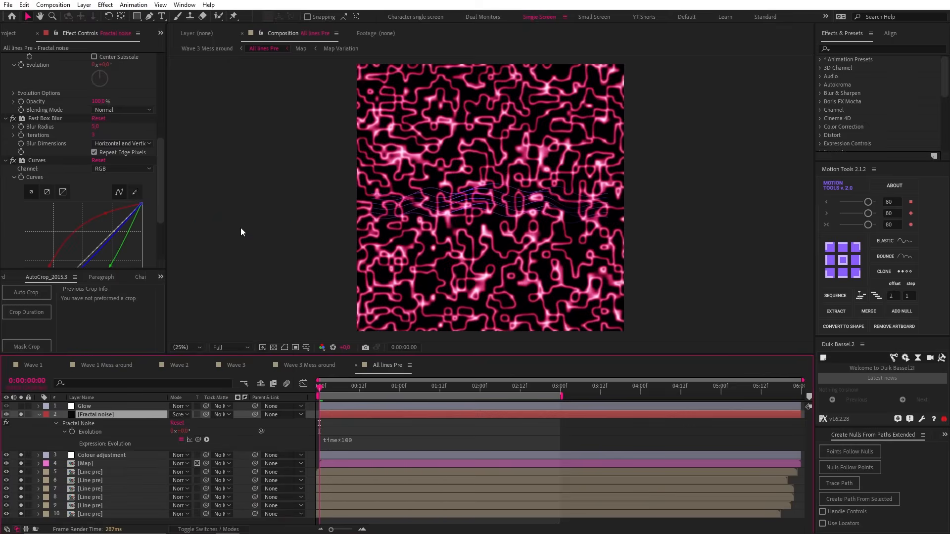
click(197, 414)
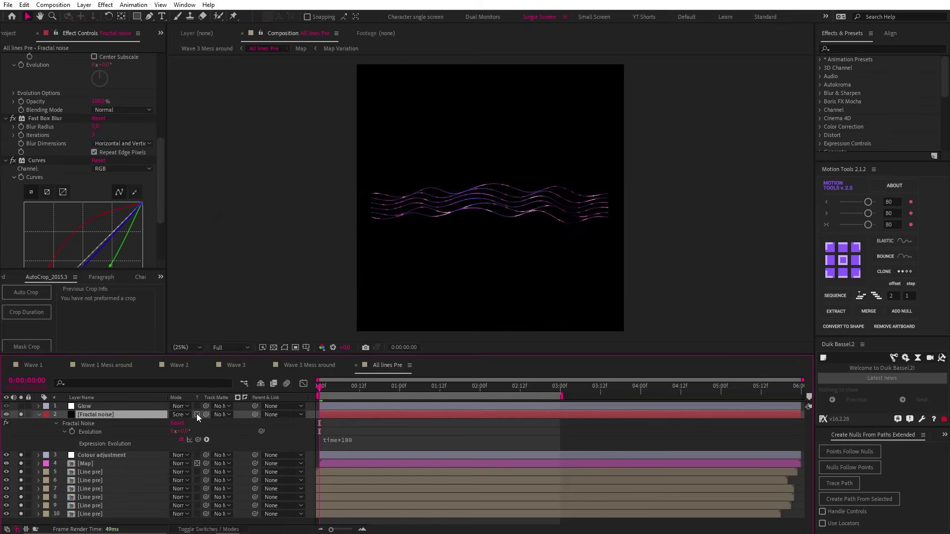
click(115, 405)
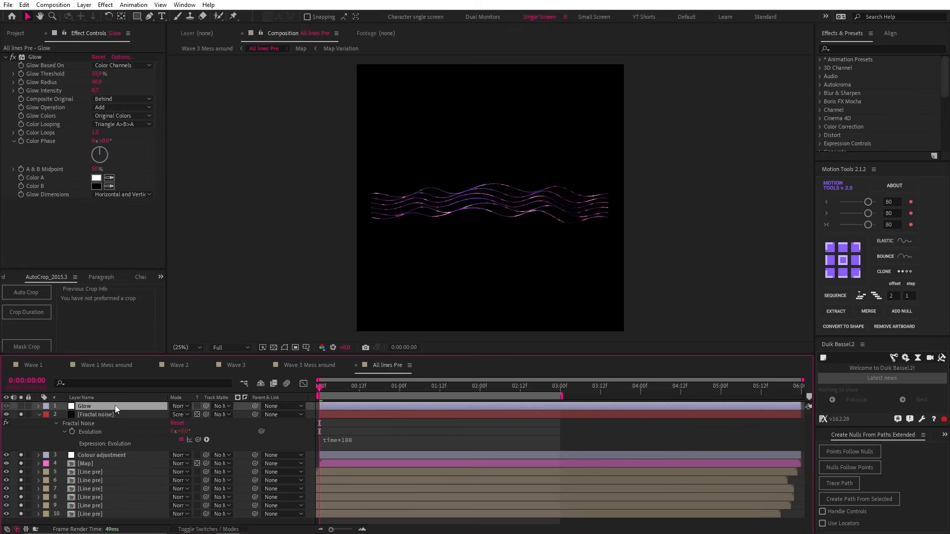
click(19, 406)
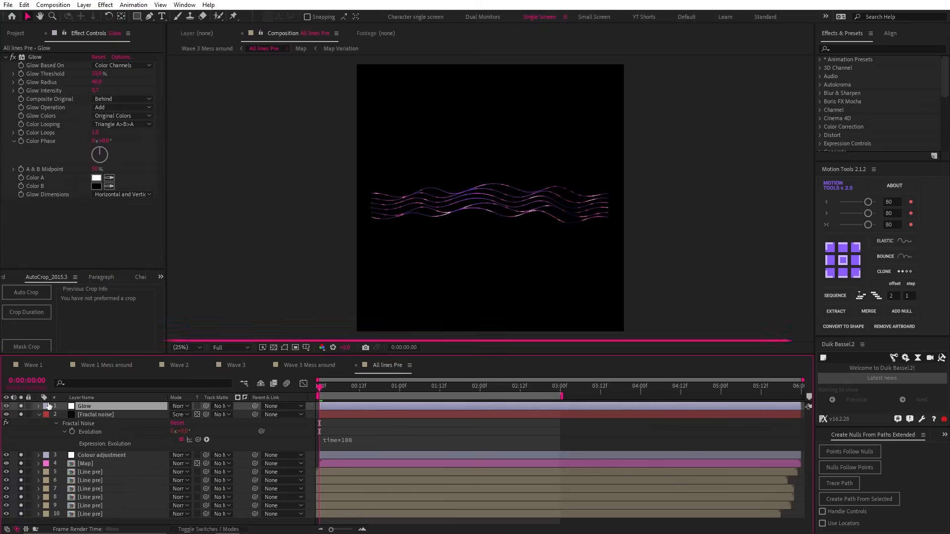